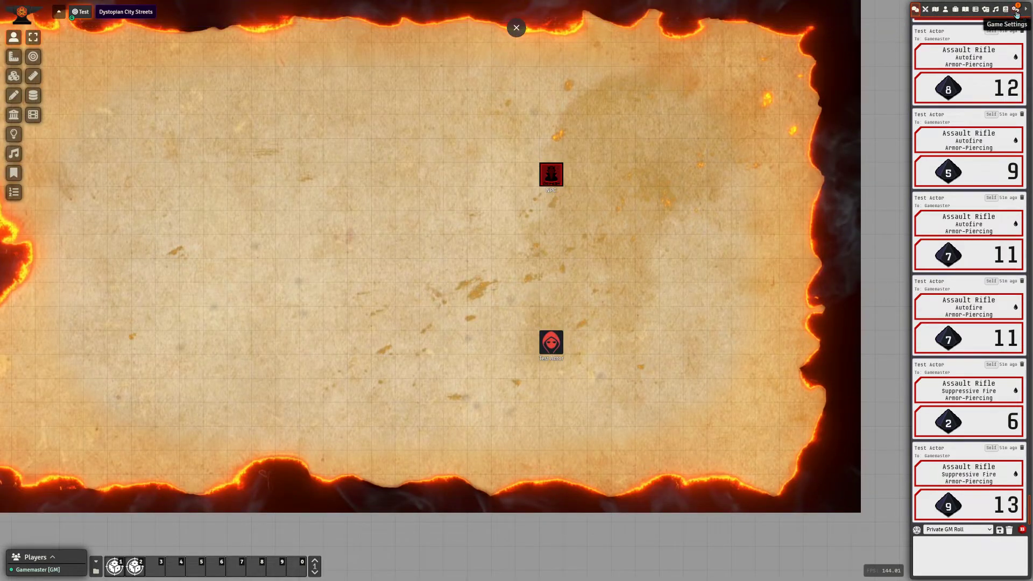
Open the Settings sidebar panel.
left_click(1016, 10)
In Configure Settings, choose Automated Animations and launch Configure Automatic Recognition.
left_click(971, 97)
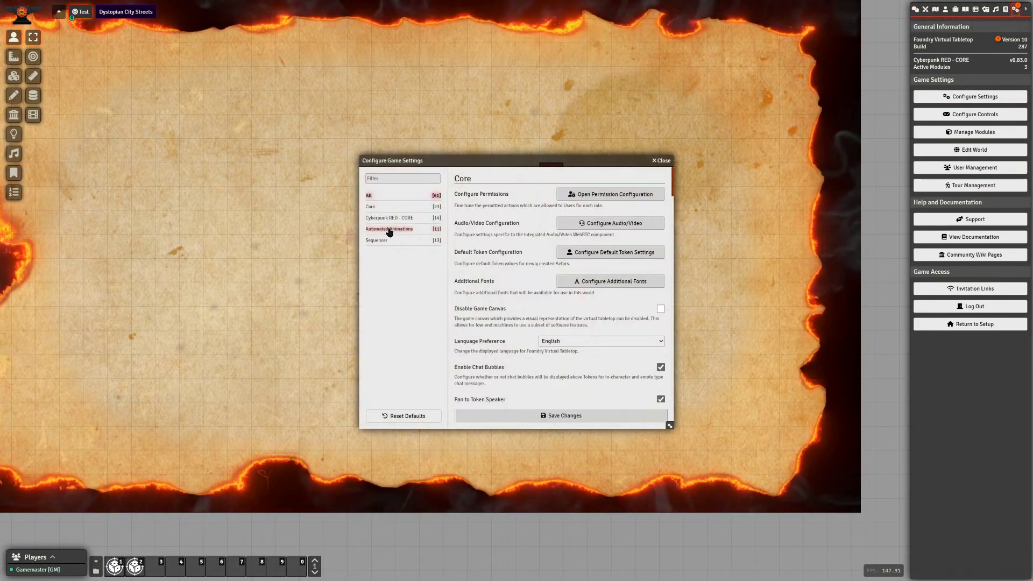
left_click(389, 229)
left_click_drag(522, 157, 734, 126)
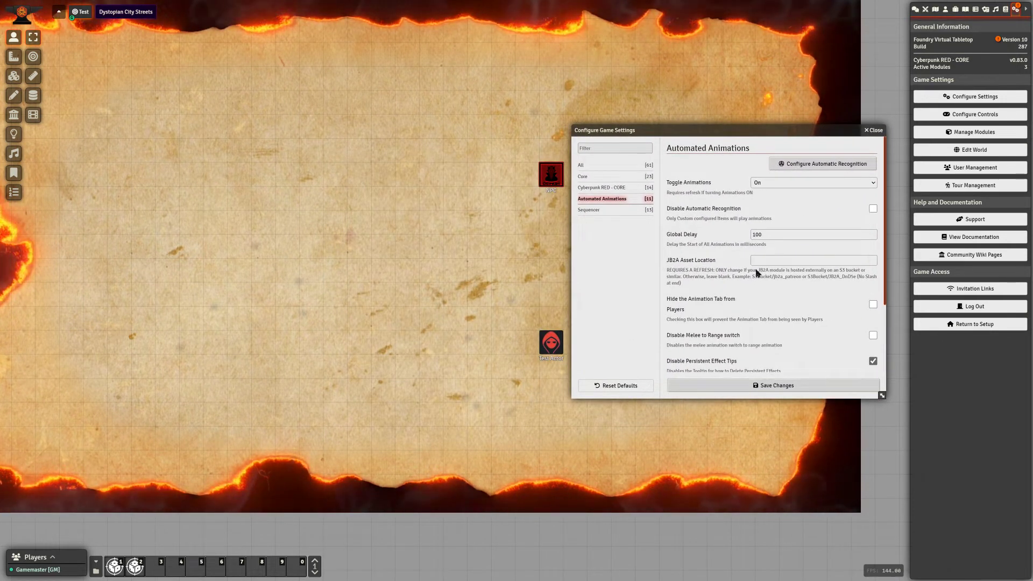
scroll(814, 318, "down", 2)
scroll(815, 323, "up", 2)
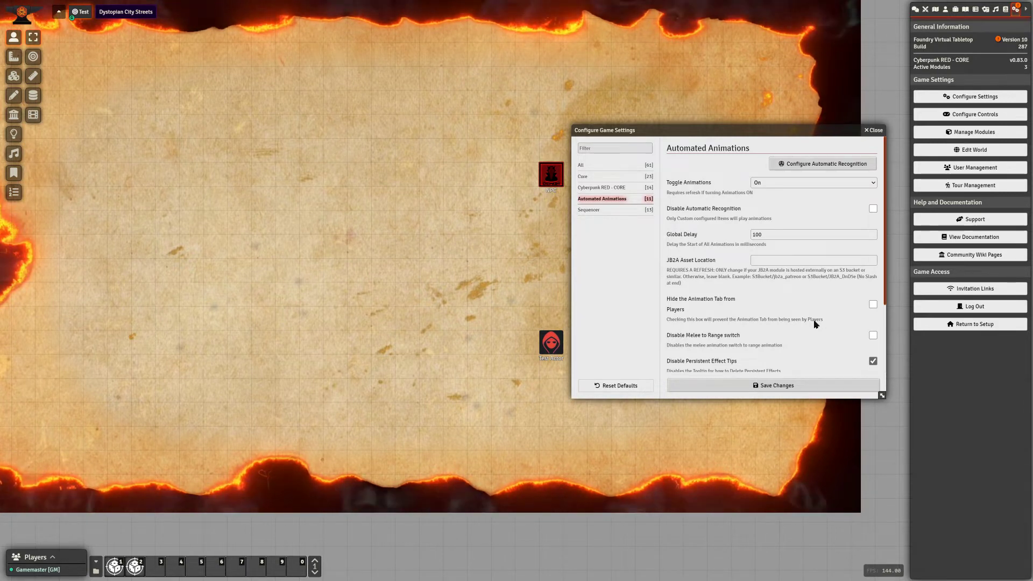
left_click_drag(799, 131, 827, 125)
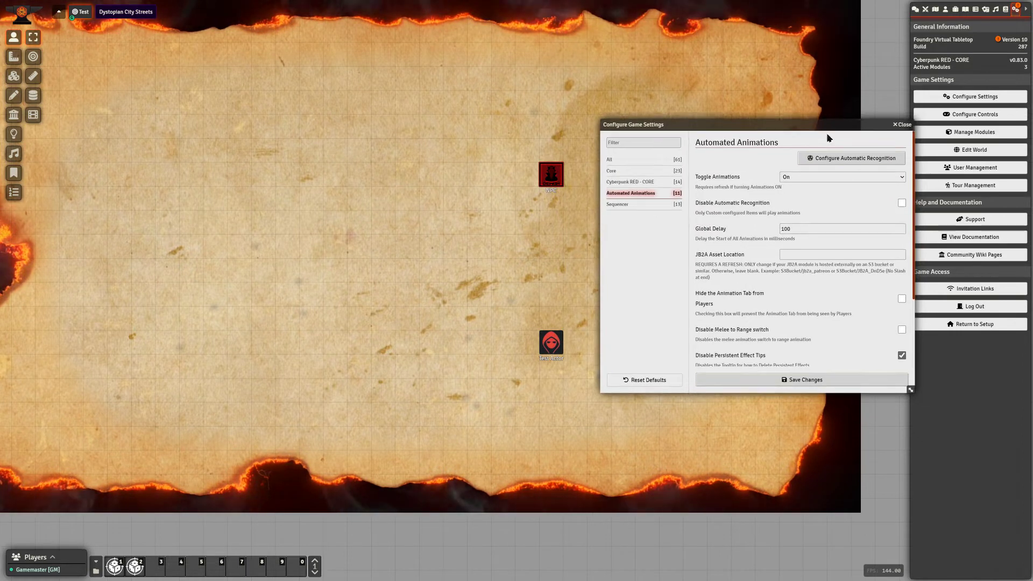
left_click(849, 160)
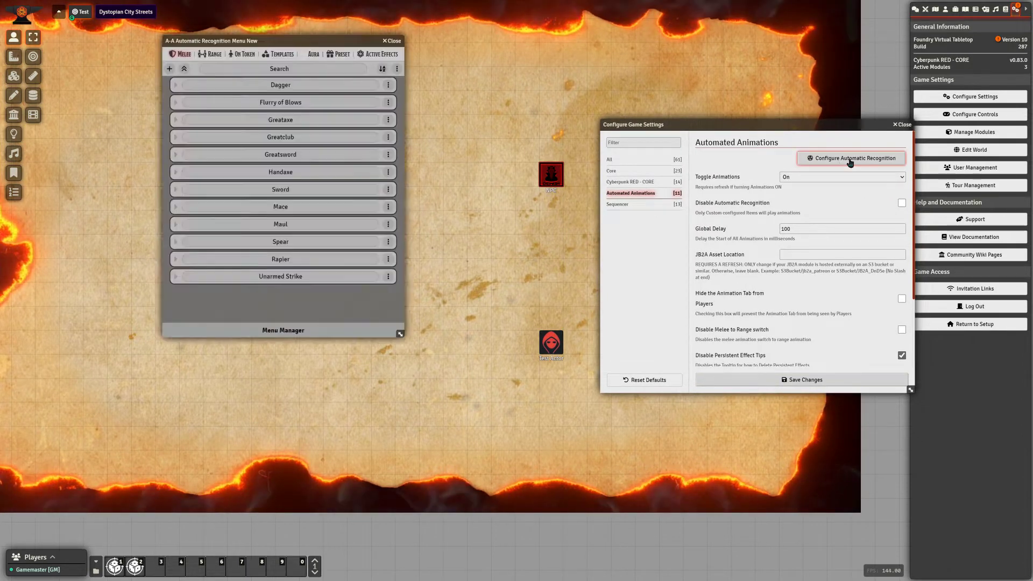
Center the recognition menu and browse the On Token and other categories, ending on Range.
left_click_drag(338, 54, 455, 107)
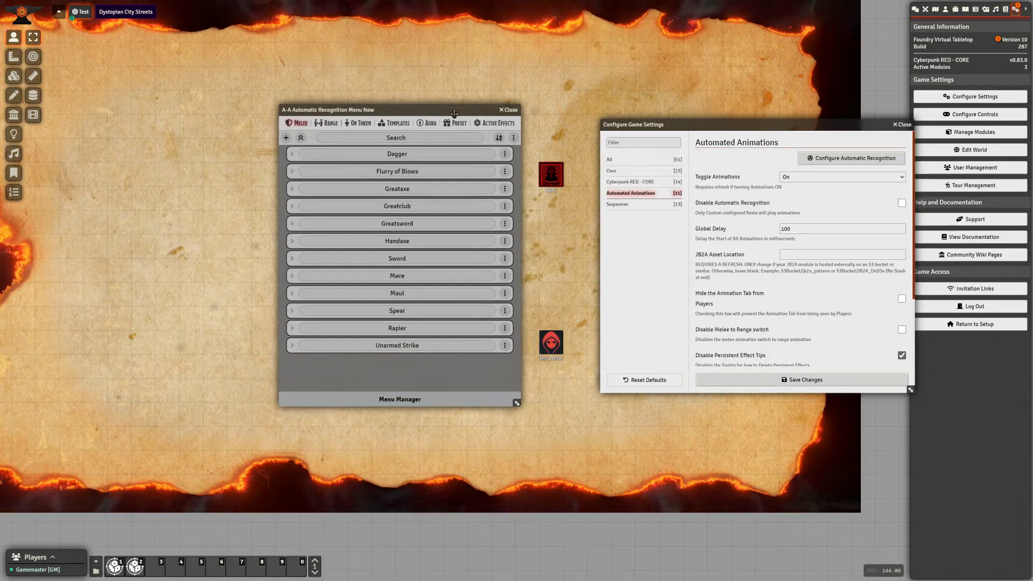
left_click_drag(394, 110, 405, 110)
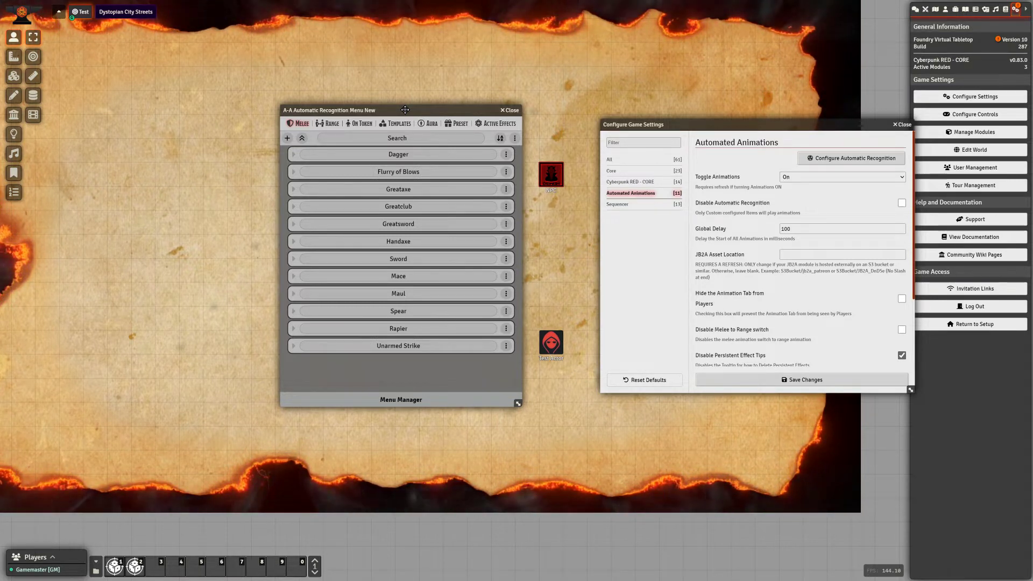
left_click(361, 123)
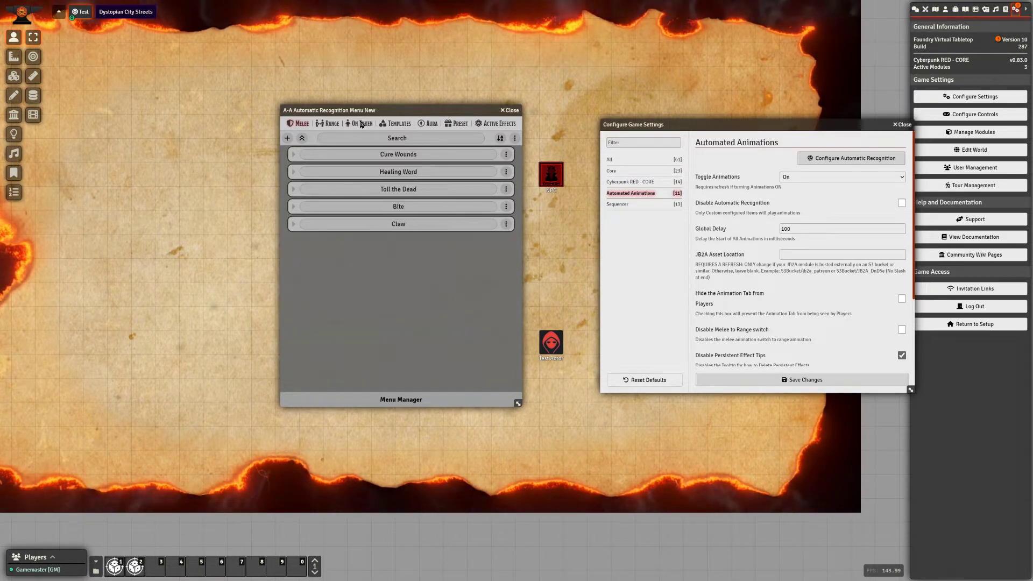
left_click(398, 123)
left_click(429, 124)
left_click(330, 124)
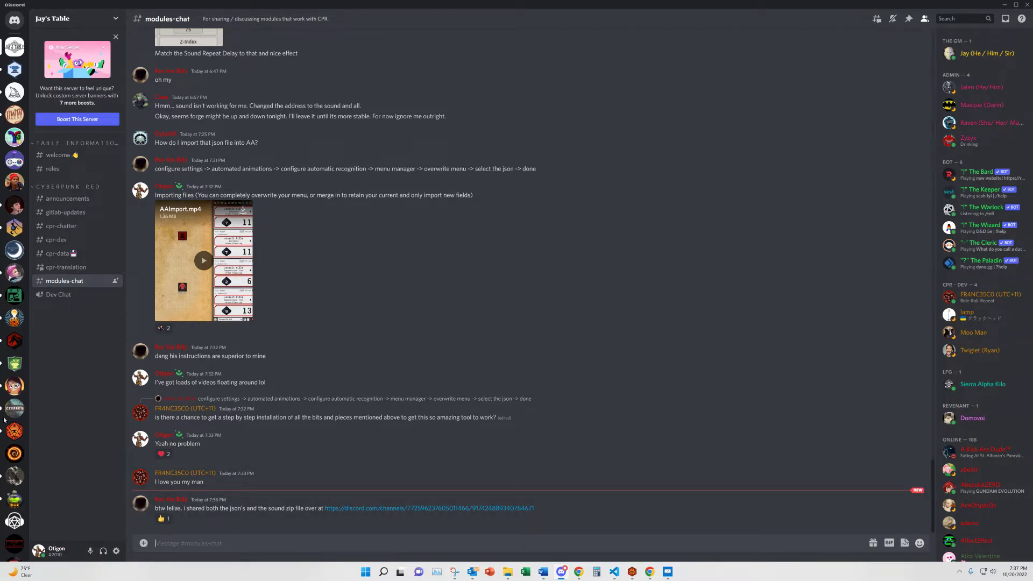
Download the Cyberpunk Red autorec json from the JB2A server's aa-autorec-sharing thread.
left_click_drag(258, 508, 316, 507)
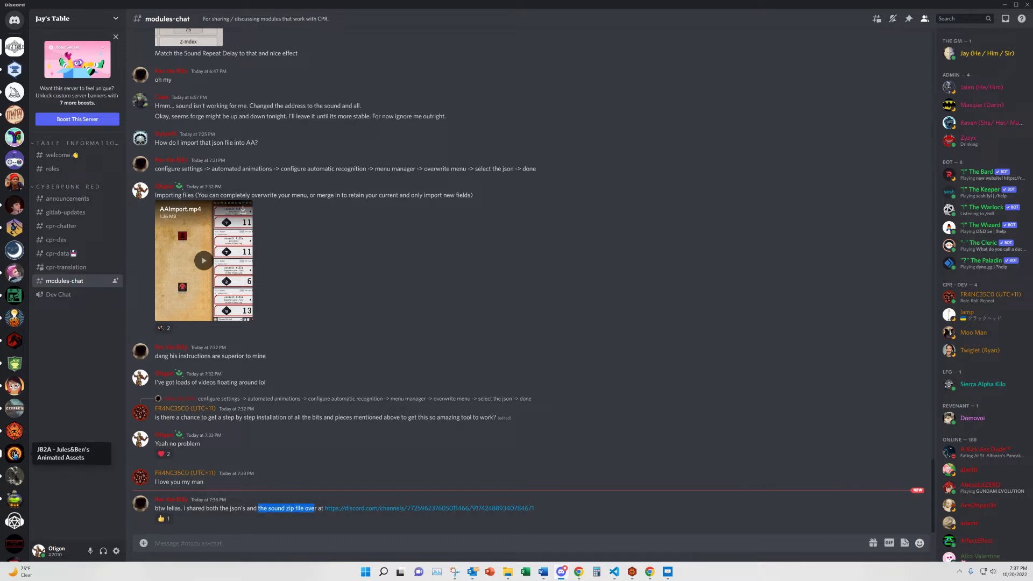
left_click(15, 454)
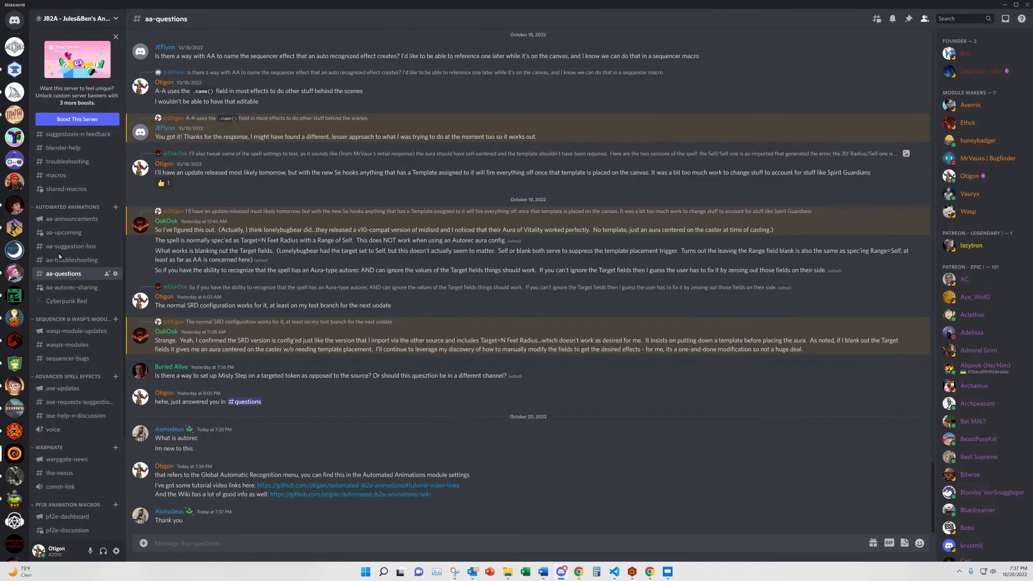
scroll(84, 245, "up", 1)
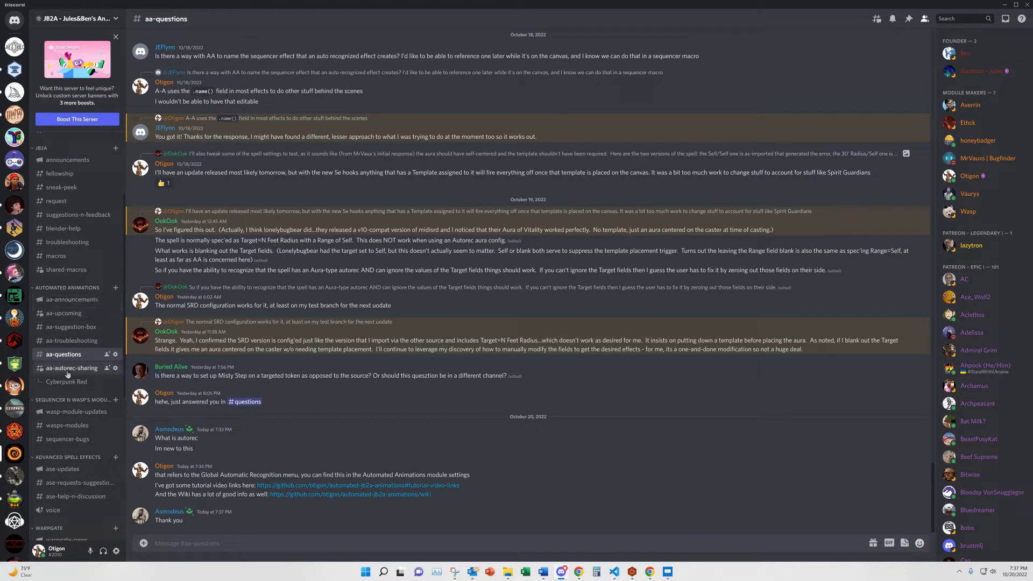
mouse_move(65, 378)
left_click(67, 382)
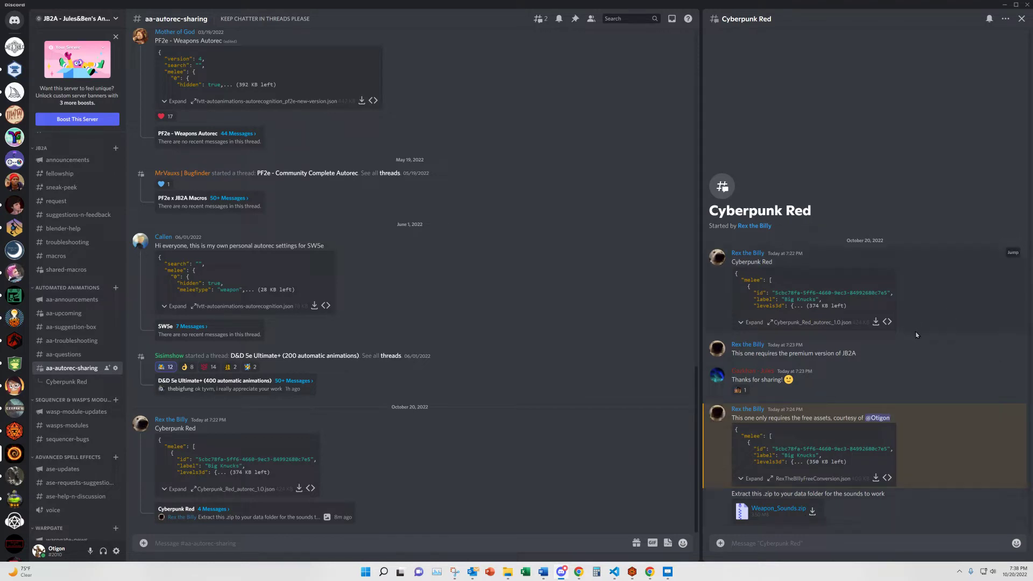
left_click(876, 322)
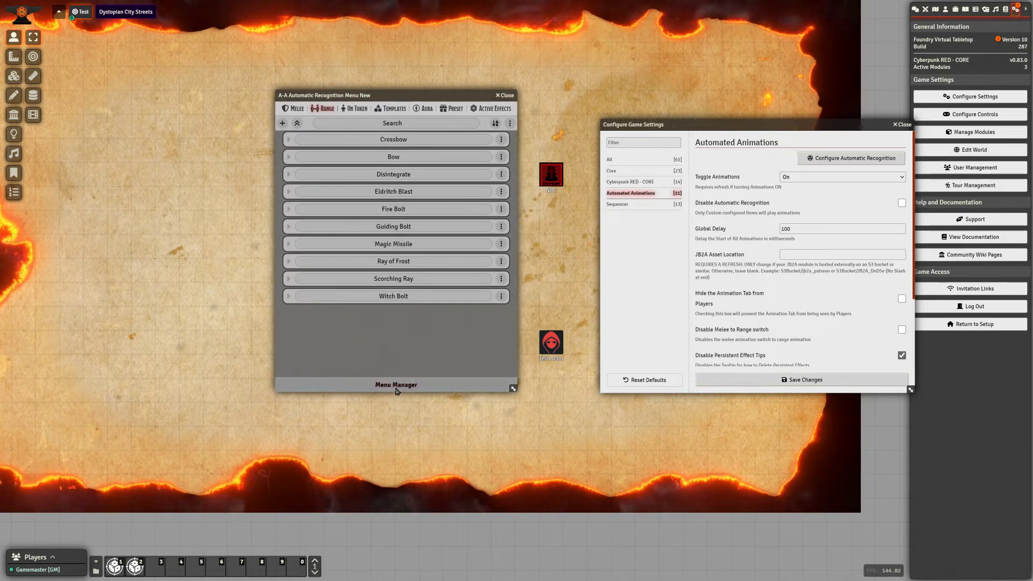
Choose Overwrite Menu in the Menu Manager and confirm erasing the current recognition menu.
left_click(396, 385)
left_click_drag(522, 240, 424, 236)
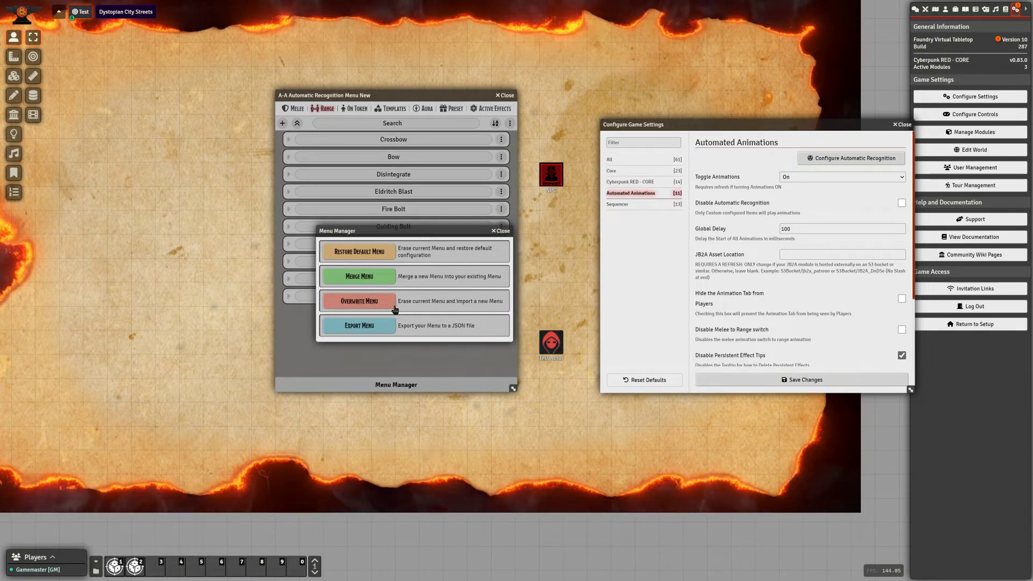
left_click(360, 303)
left_click(486, 314)
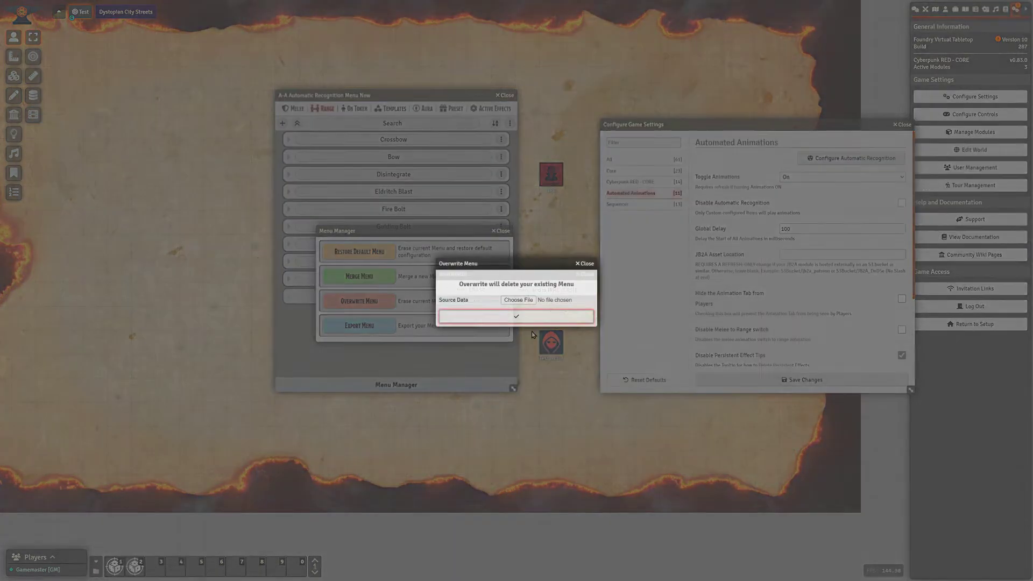
Load Cyberpunk_Red_autorec_1.0 from Downloads as the source file and confirm the overwrite.
left_click(518, 300)
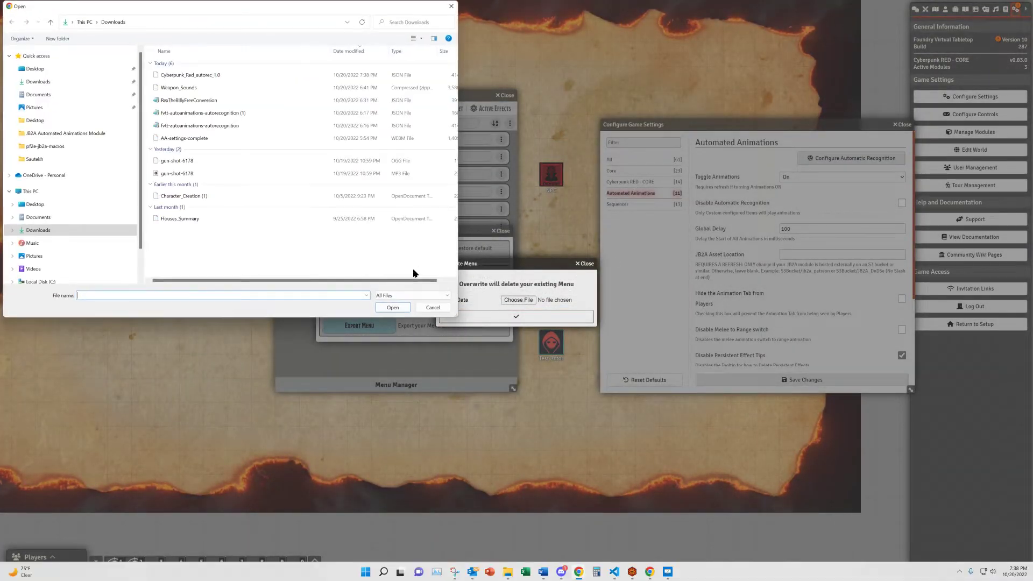
left_click(207, 76)
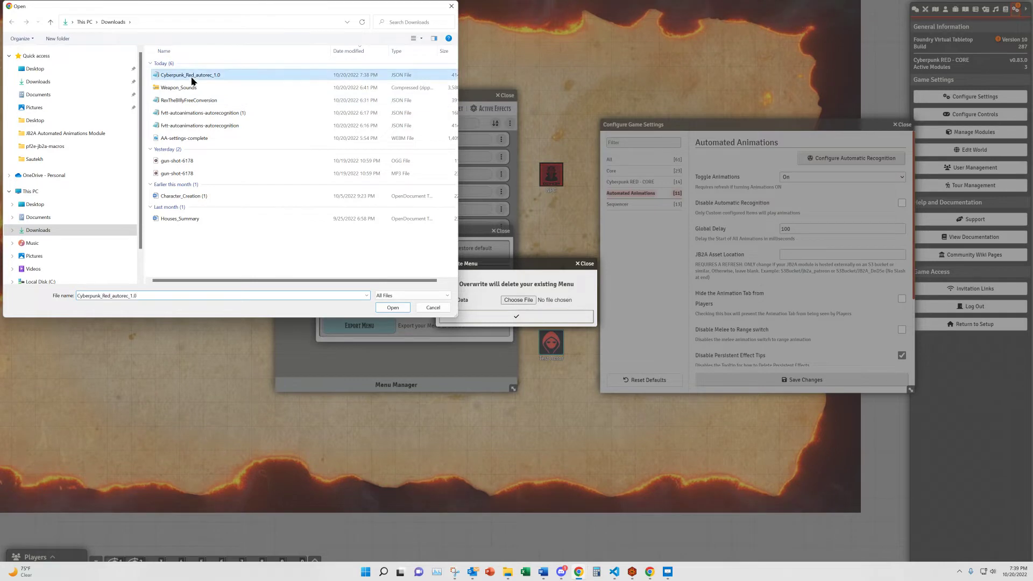
left_click(393, 308)
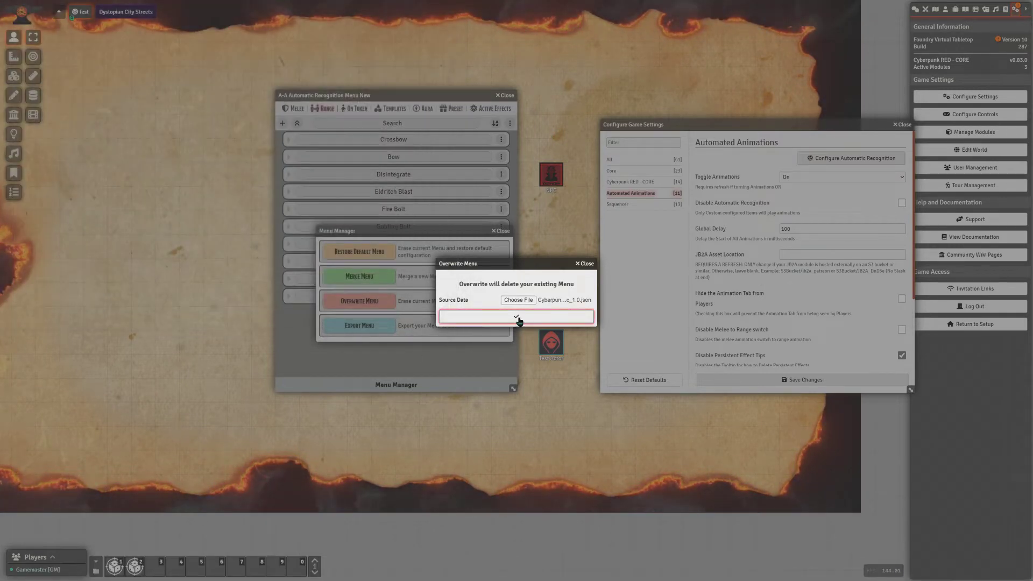
left_click(474, 317)
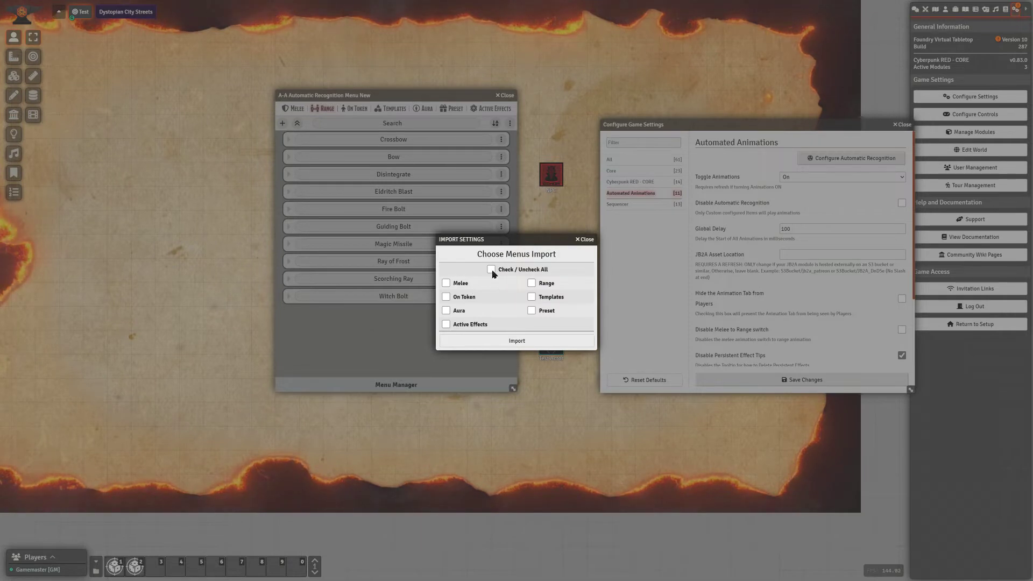
Toggle the import categories, settle on all of them checked, and import the menus.
left_click(491, 269)
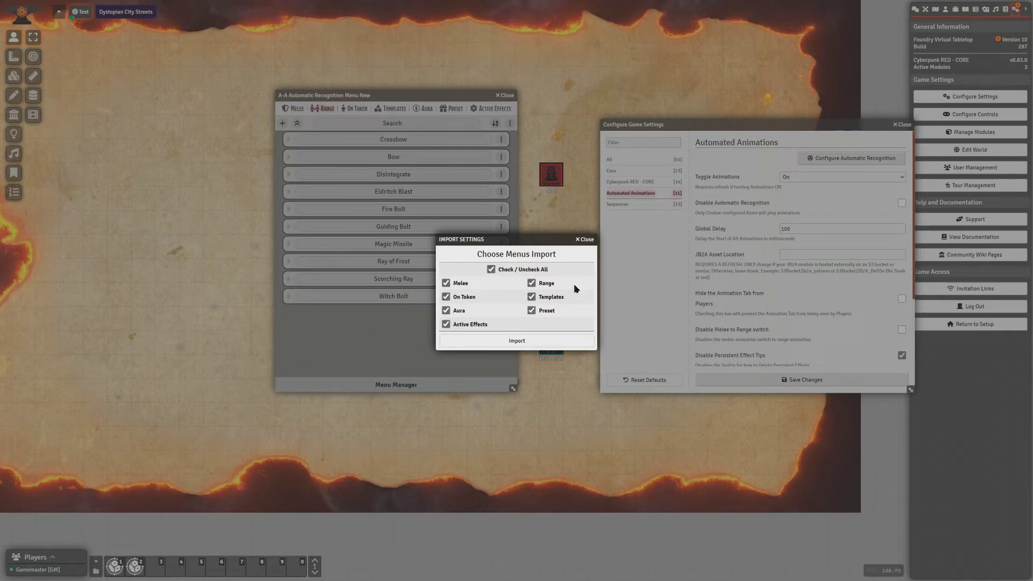
left_click(446, 297)
left_click(446, 283)
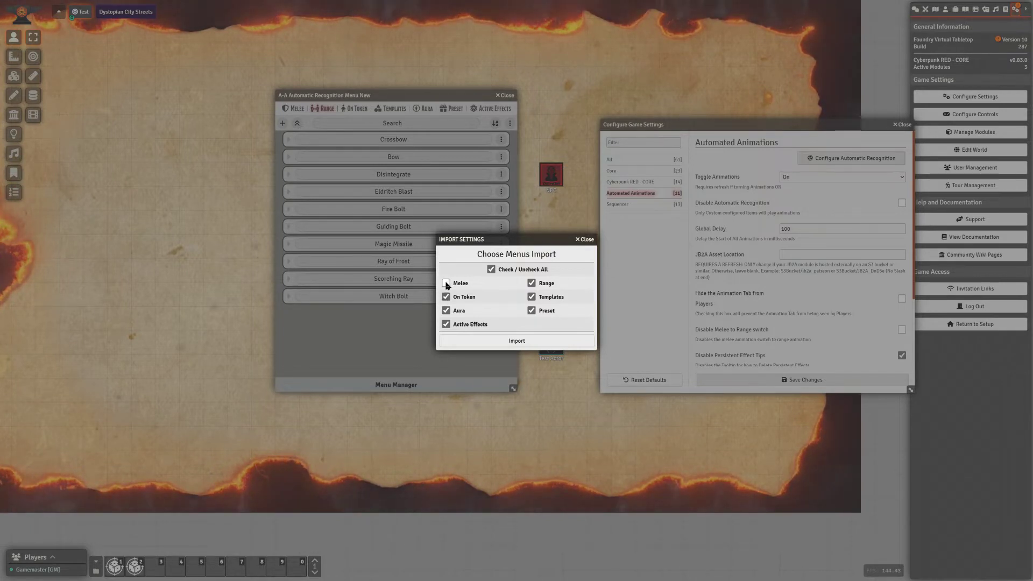
left_click(531, 297)
left_click(531, 310)
left_click(446, 311)
left_click(446, 324)
left_click(532, 283)
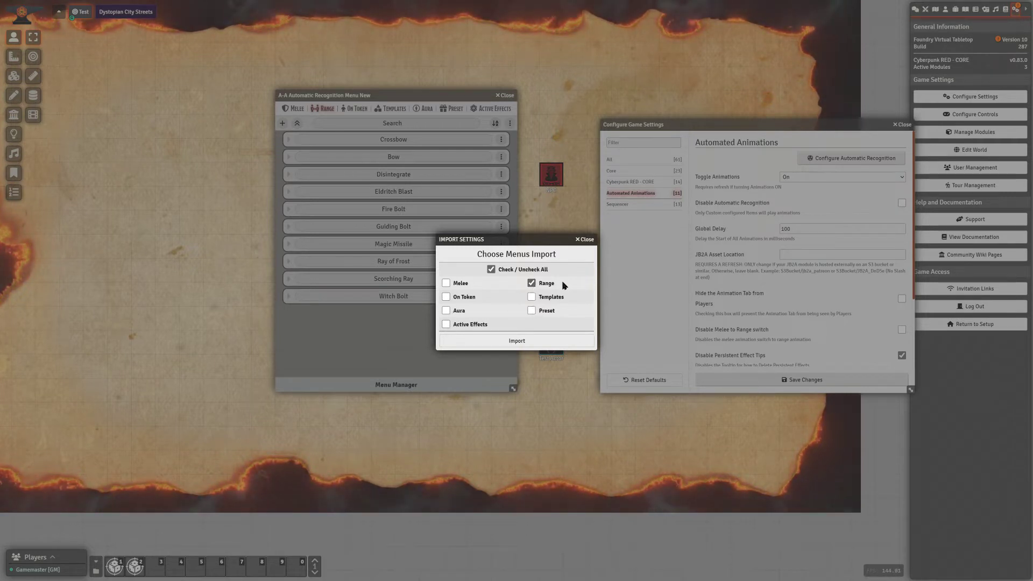
double_click(522, 278)
left_click(493, 269)
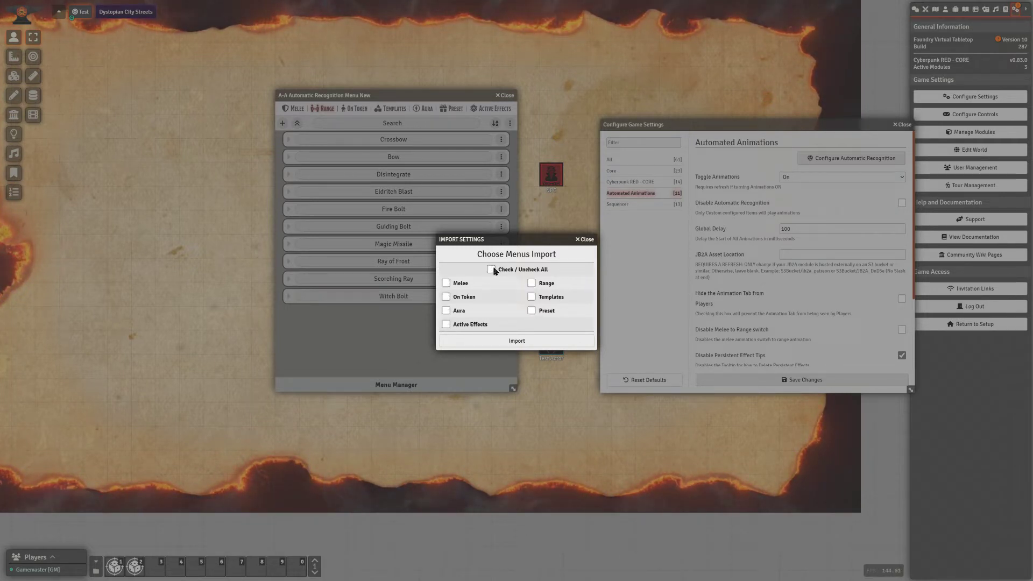
left_click(493, 269)
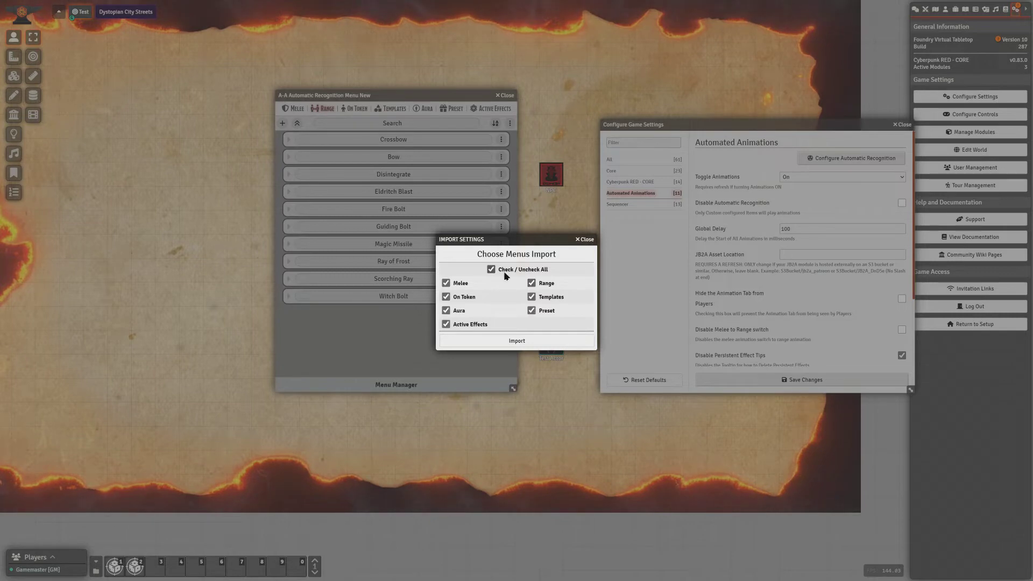
left_click(519, 342)
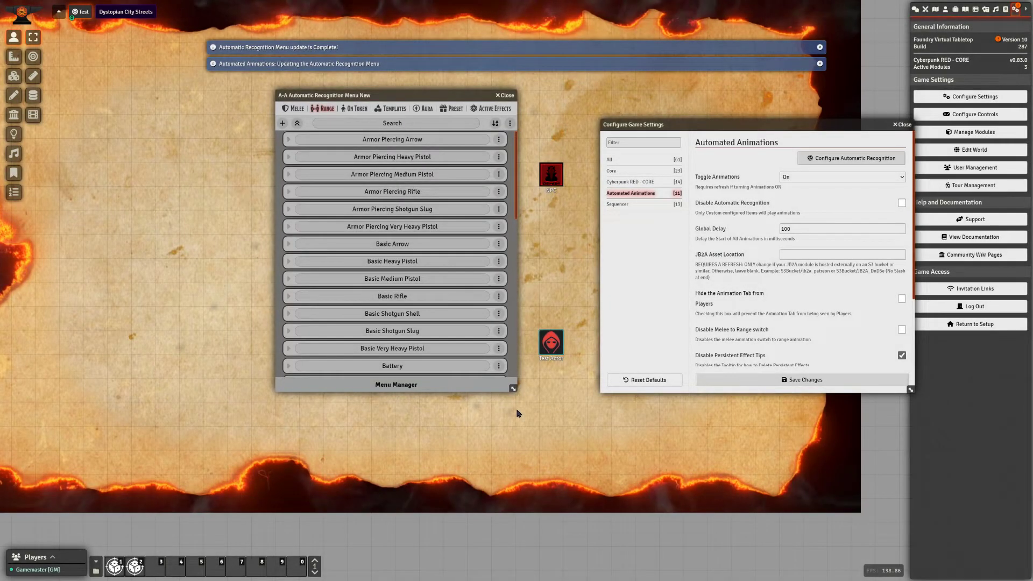
Enlarge the menu and expand the Armor Piercing Arrow range entry's Sound settings.
left_click_drag(513, 391, 518, 484)
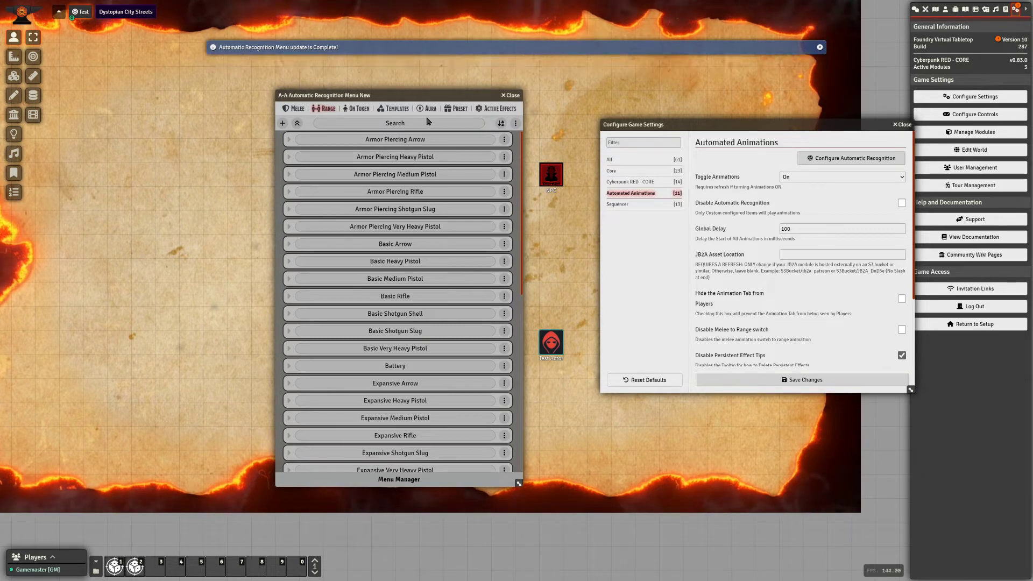
left_click(454, 108)
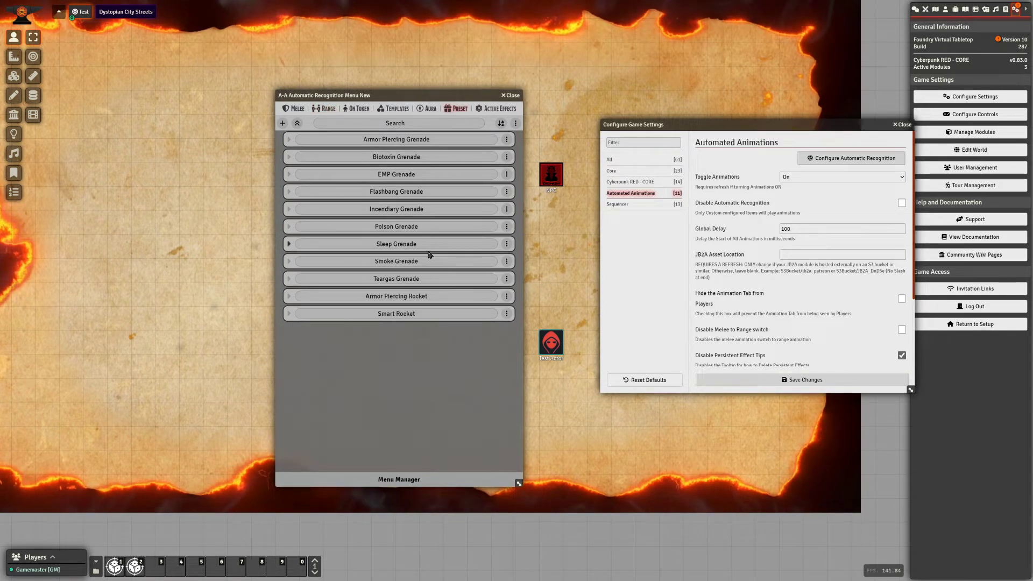
mouse_move(399, 97)
left_mouse_down()
mouse_move(306, 93)
mouse_move(386, 86)
left_mouse_up()
left_click(312, 98)
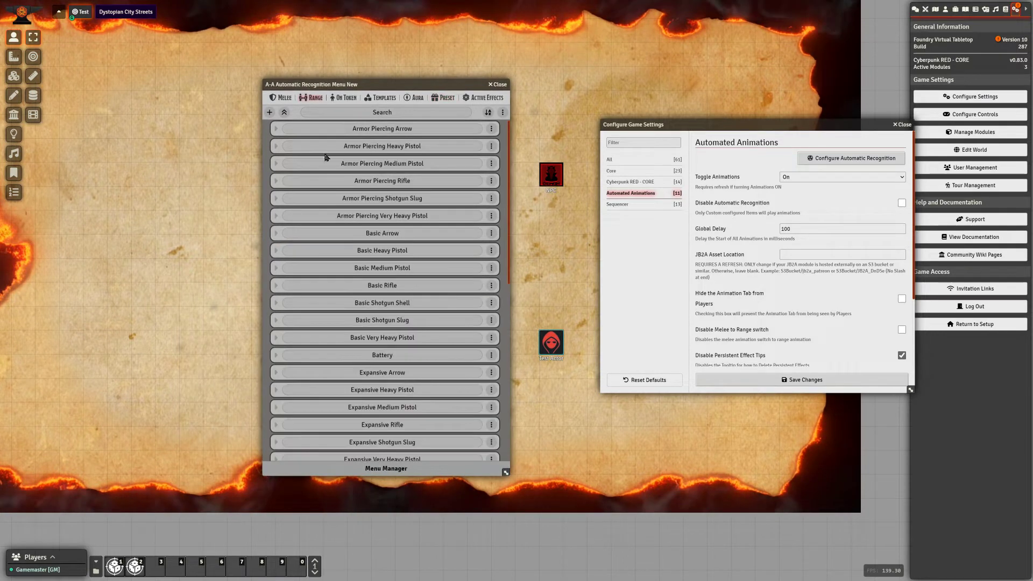
left_click(277, 128)
left_click(340, 264)
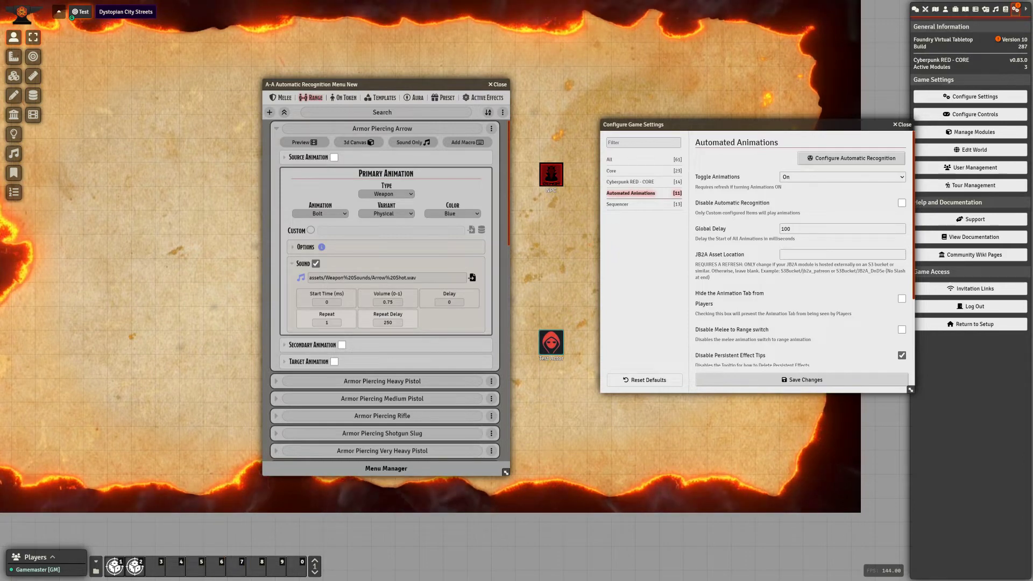
Glance at Discord, then return to Foundry and select the Tiles controls.
key("alt+Tab")
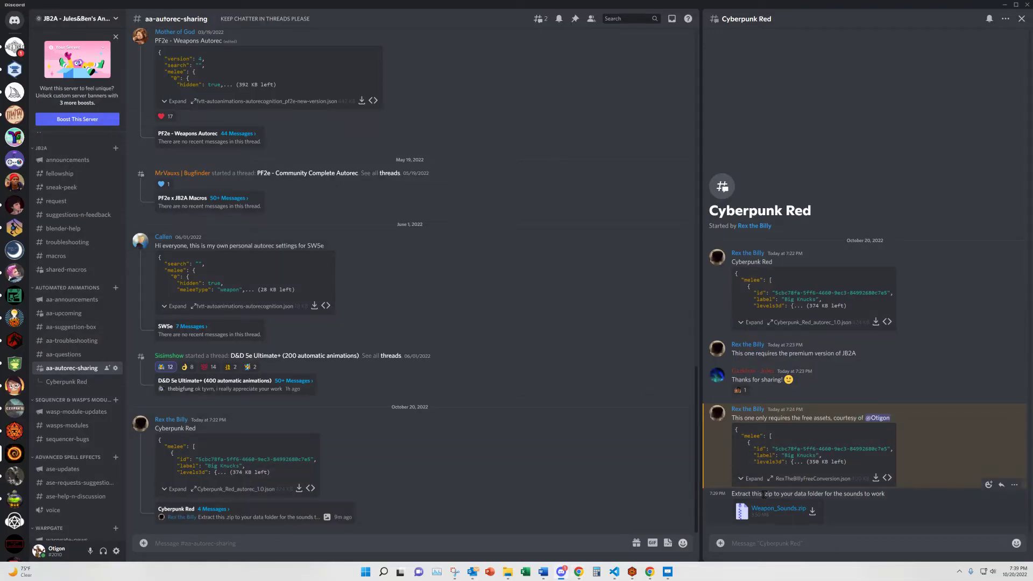
left_click(1005, 7)
left_click(13, 76)
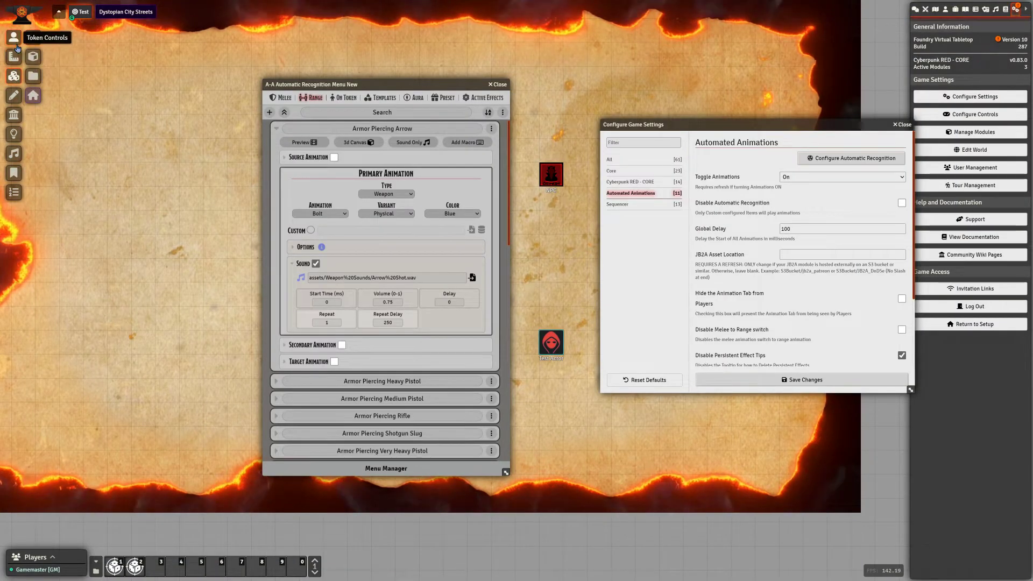
Browse to assets > Weapon Sounds in the Tile Browser, comparing it with the sound path.
left_click(32, 76)
left_click_drag(495, 165, 141, 122)
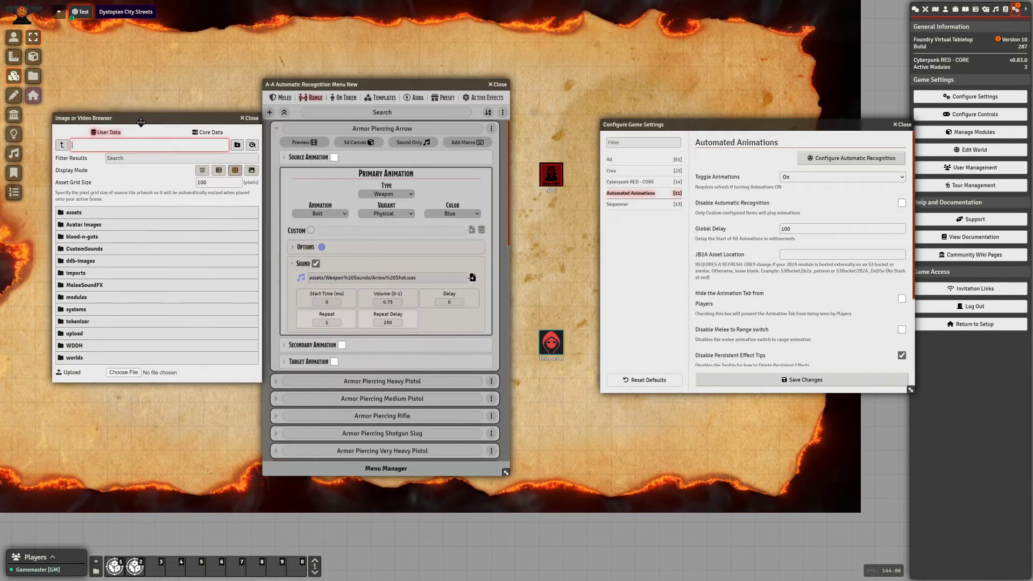
left_click(92, 214)
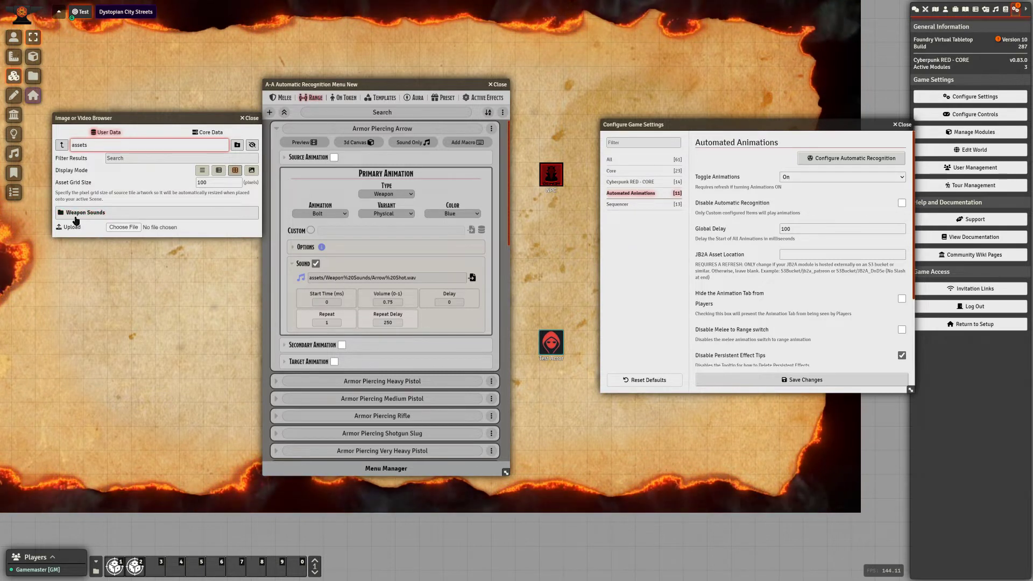
left_click_drag(308, 278, 346, 281)
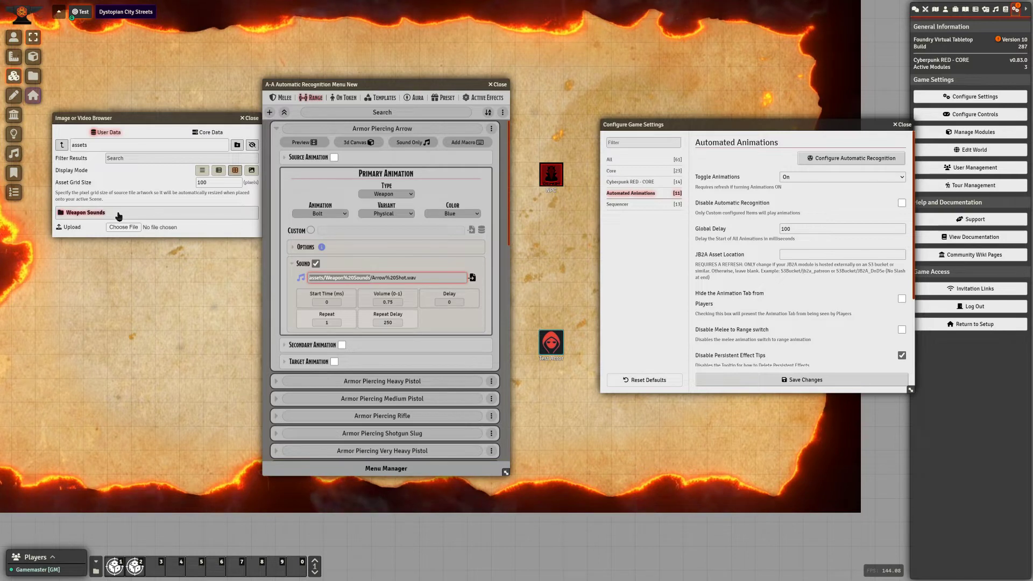
left_click(93, 216)
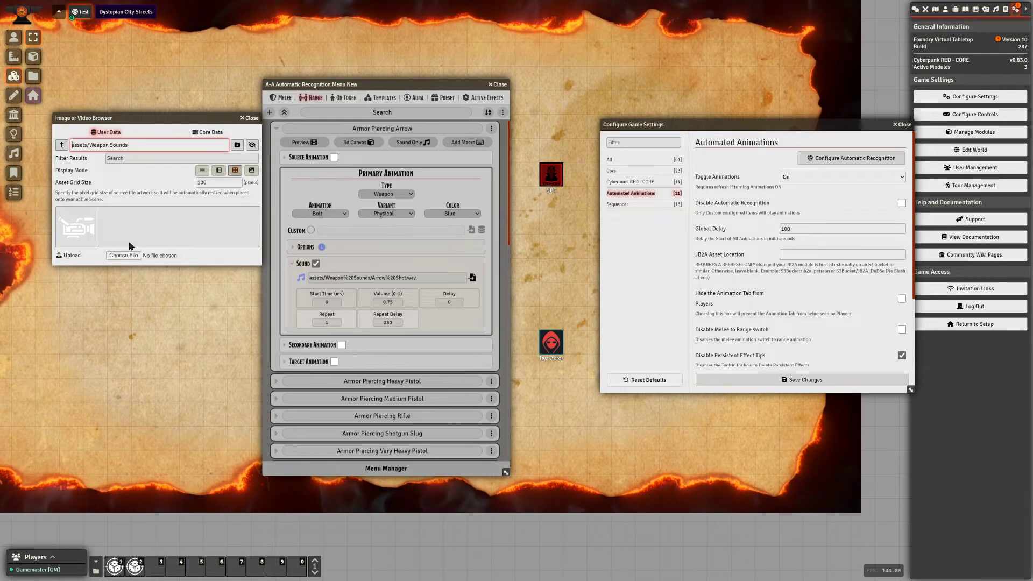
left_click(61, 146)
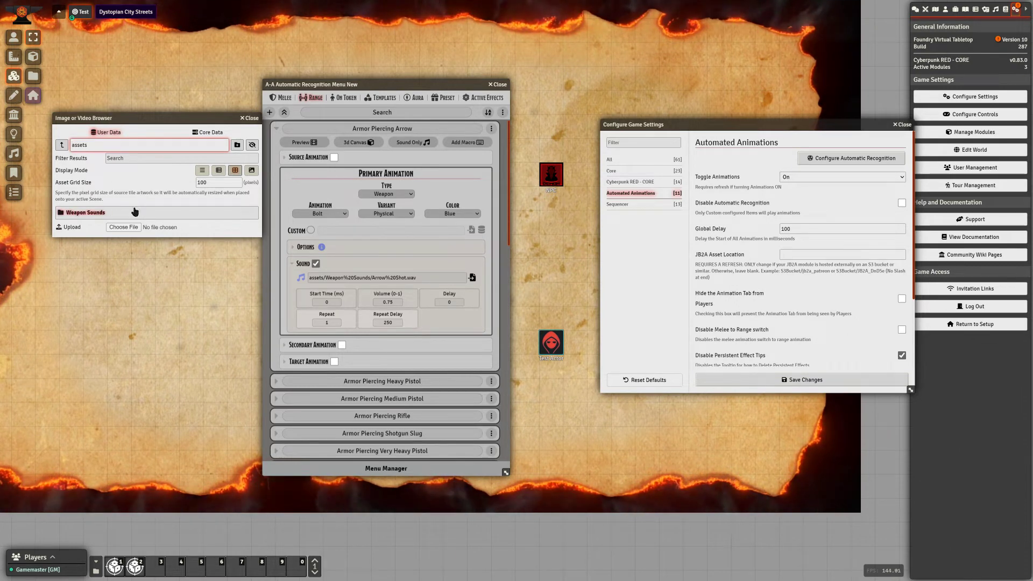
left_click_drag(310, 278, 371, 278)
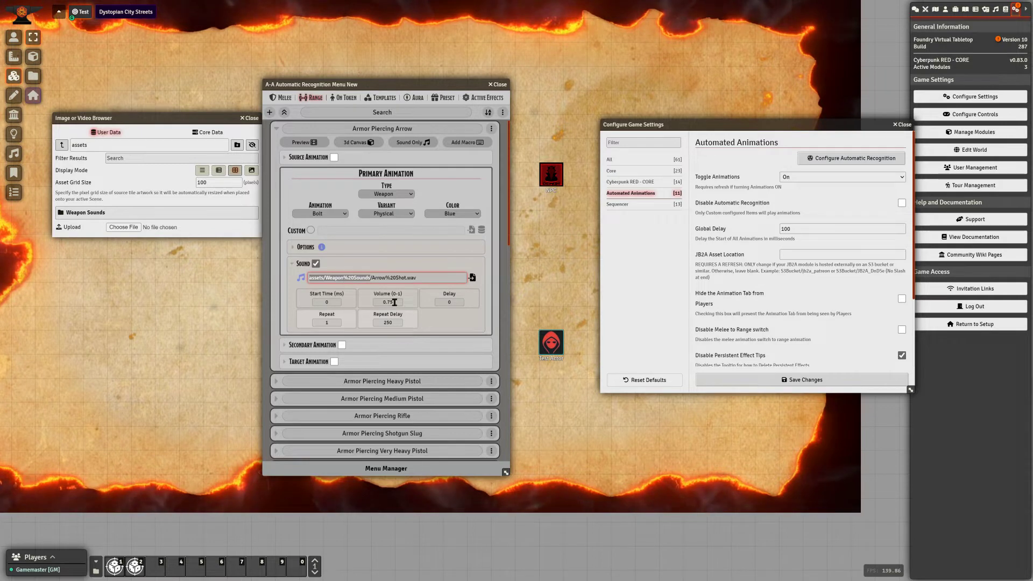
Close the file browser, collapse Armor Piercing Arrow, and close the recognition menu.
key("Escape")
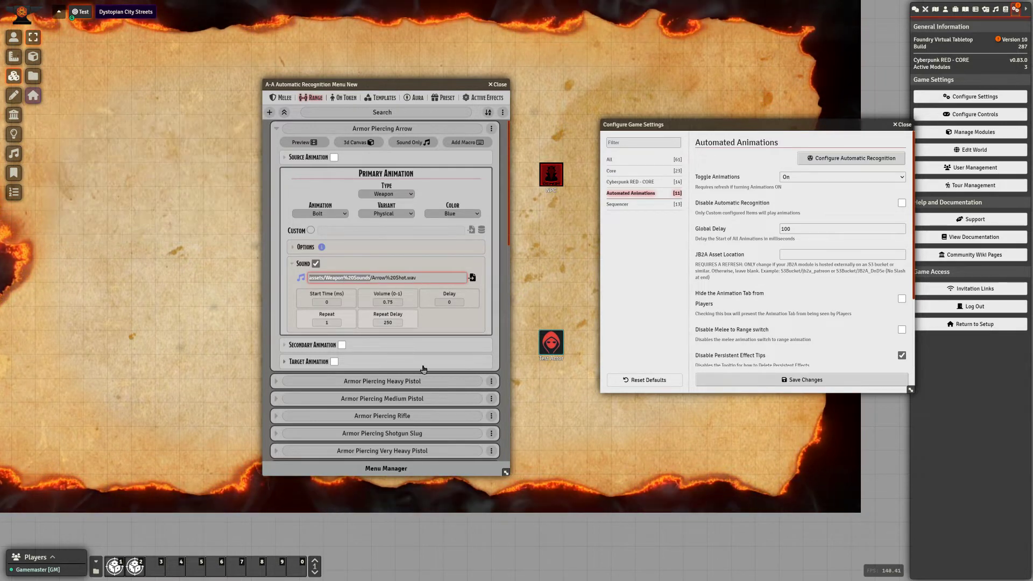
left_click(305, 286)
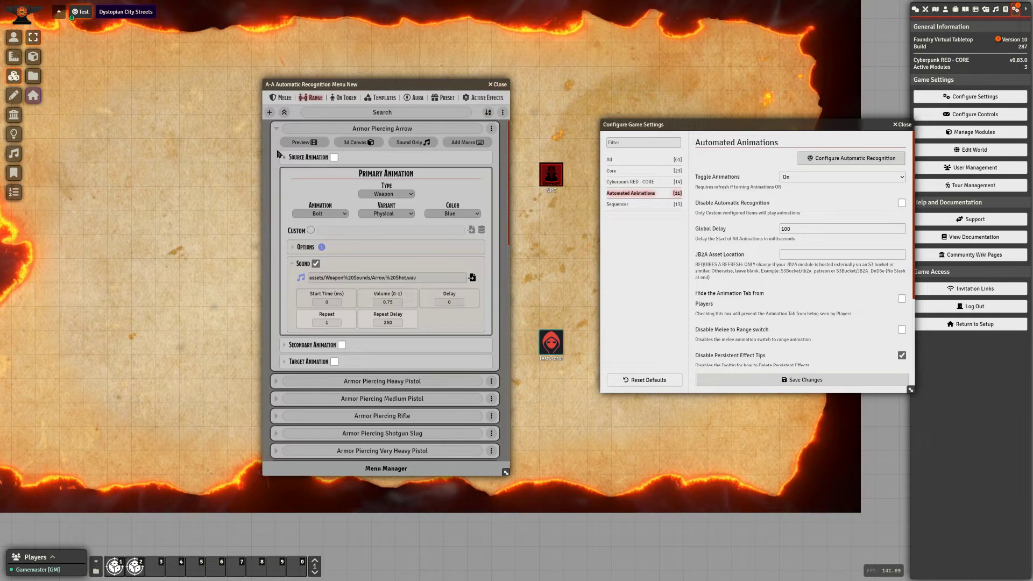
left_click(276, 128)
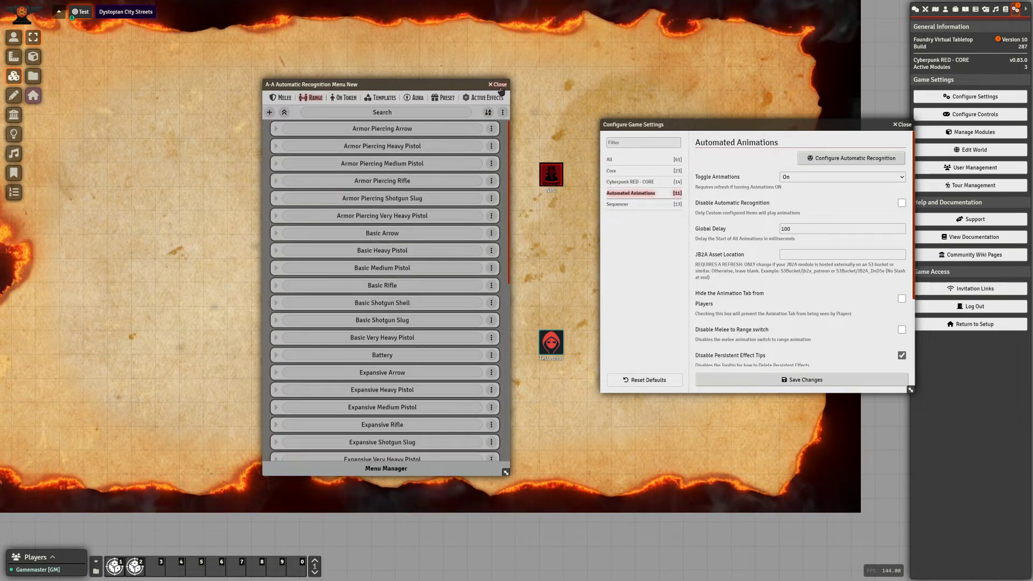
left_click(499, 85)
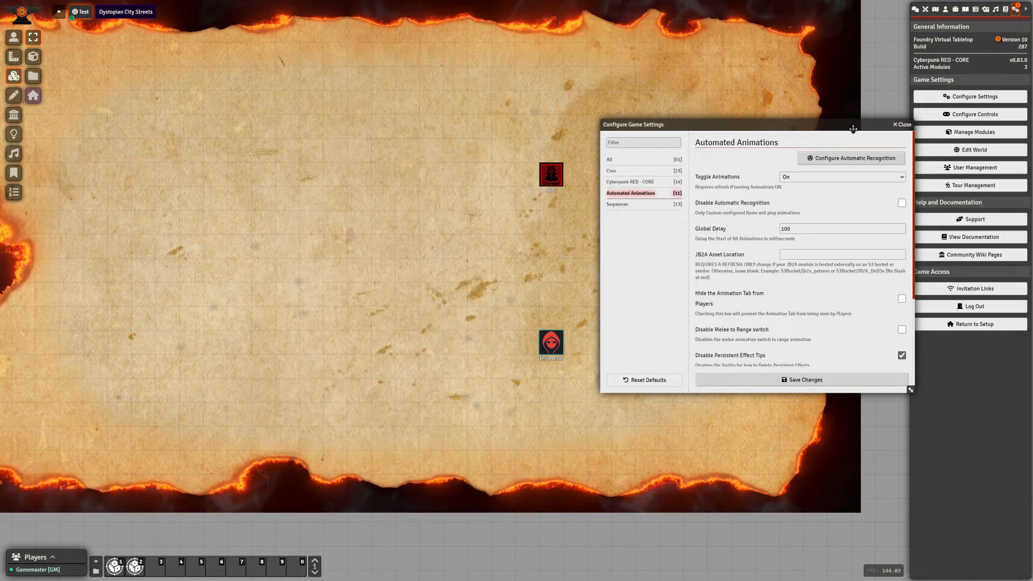
Scroll settings to Enable Automatic Repeats, then open the Test Actor sheet's Gear tab.
left_click_drag(871, 128, 270, 86)
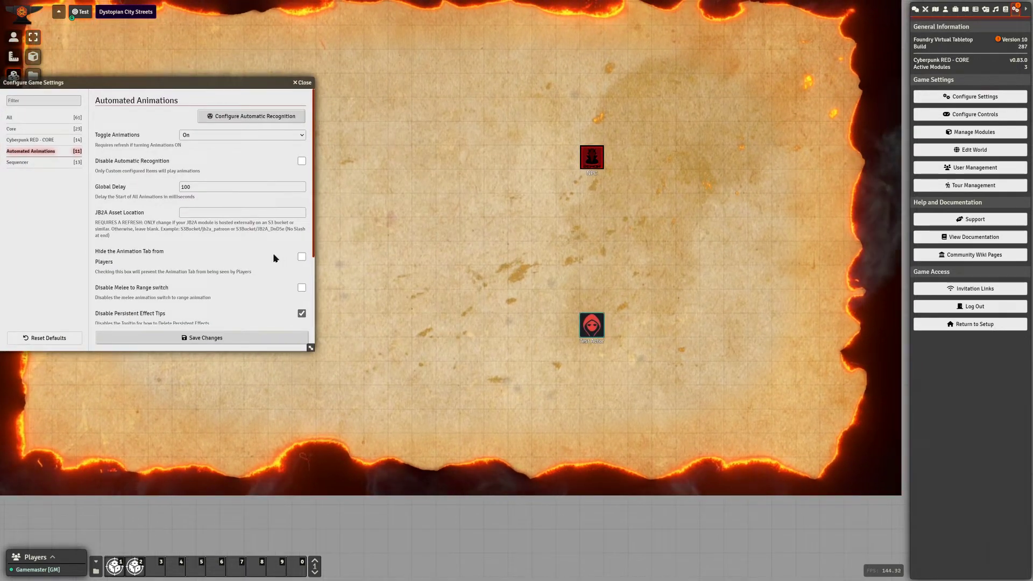
scroll(277, 254, "down", 2)
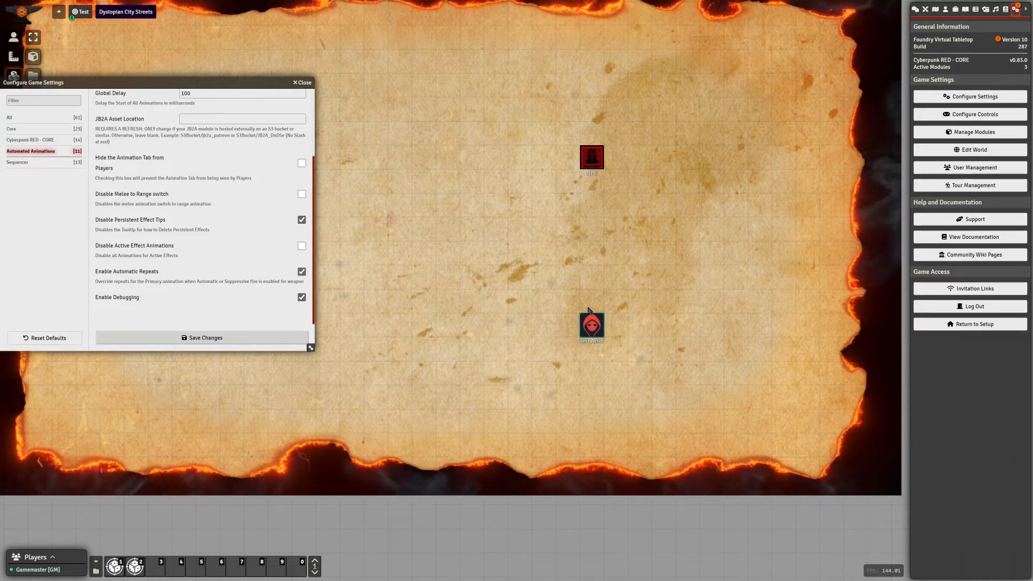
left_click(20, 38)
double_click(591, 325)
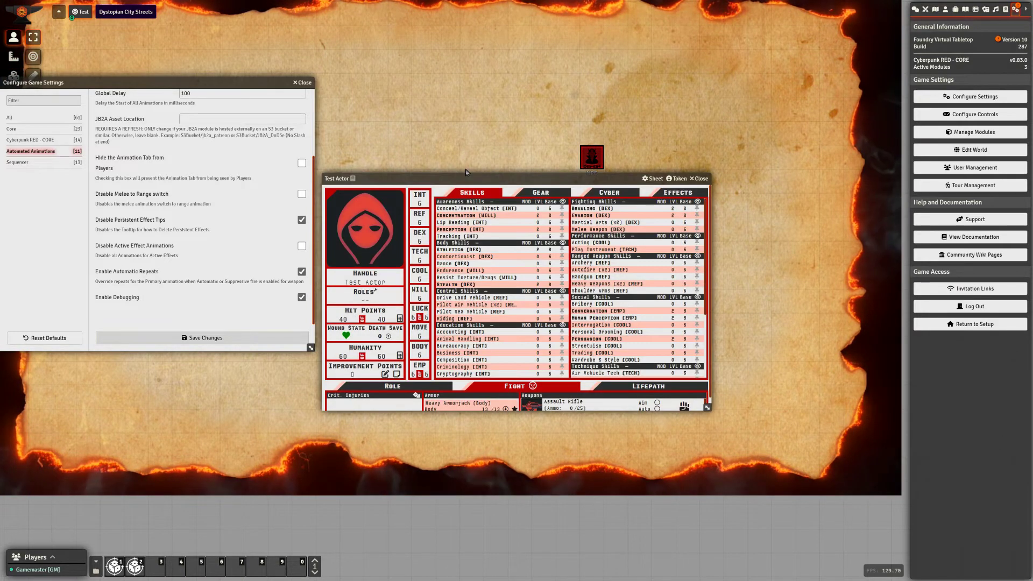
left_click_drag(527, 179, 276, 255)
left_click_drag(162, 82, 174, 26)
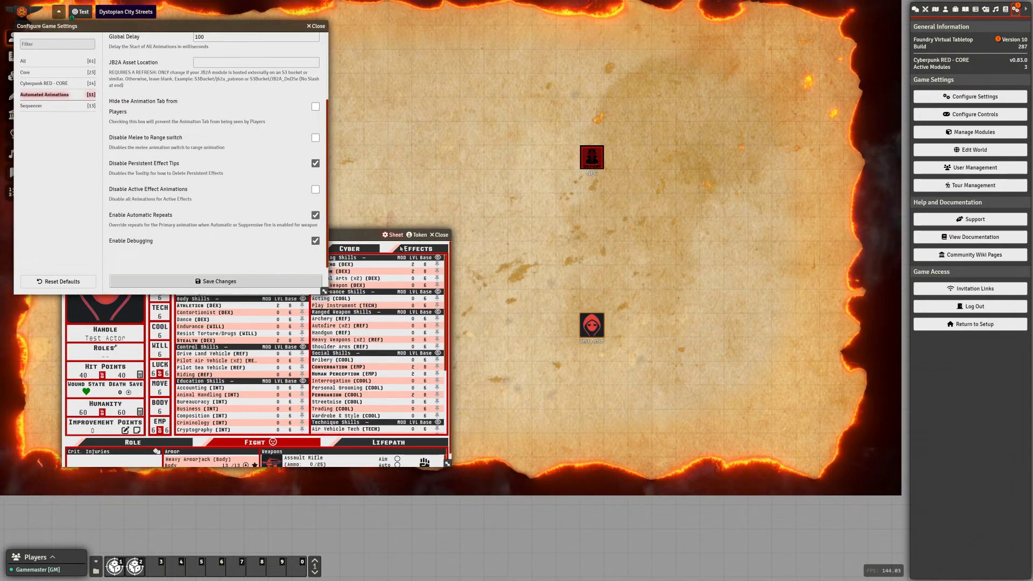
left_click(364, 257)
left_click_drag(364, 257, 359, 262)
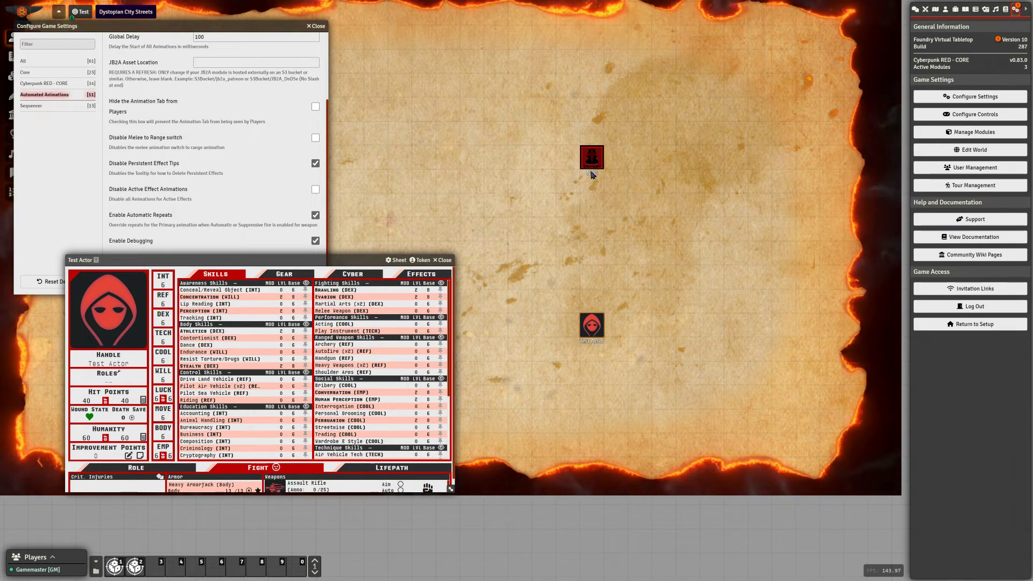
left_click(289, 274)
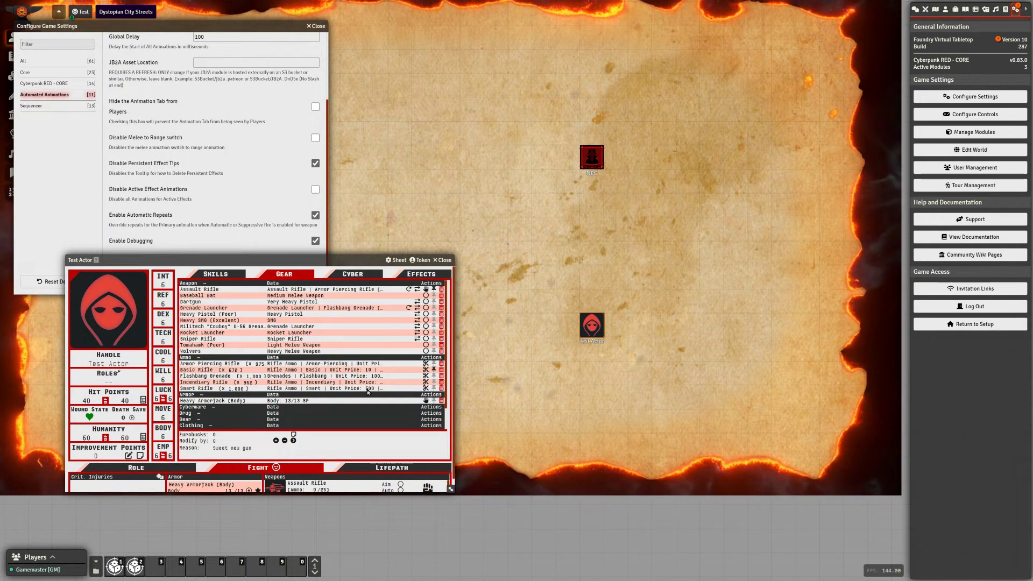
Reload the Assault Rifle, fire three confirmed attack rolls, then raise the game settings window.
left_click_drag(451, 489, 447, 526)
left_click(290, 497)
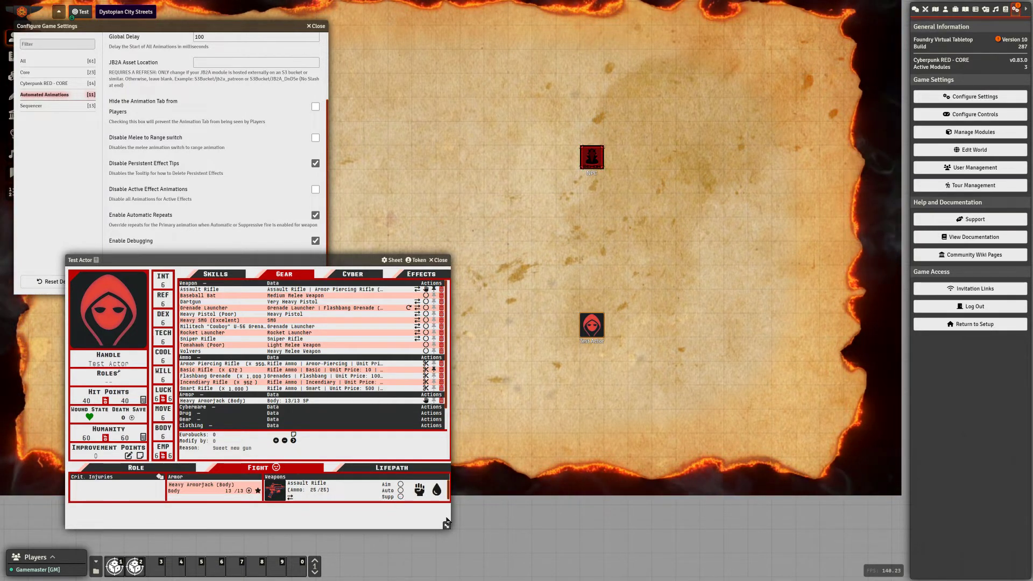
left_click(420, 491)
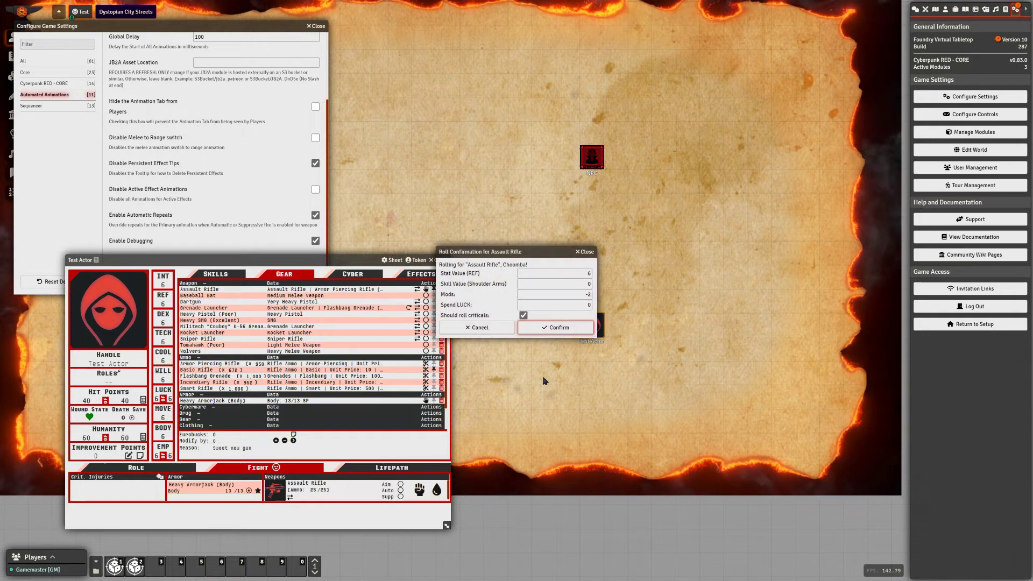
left_click(550, 325)
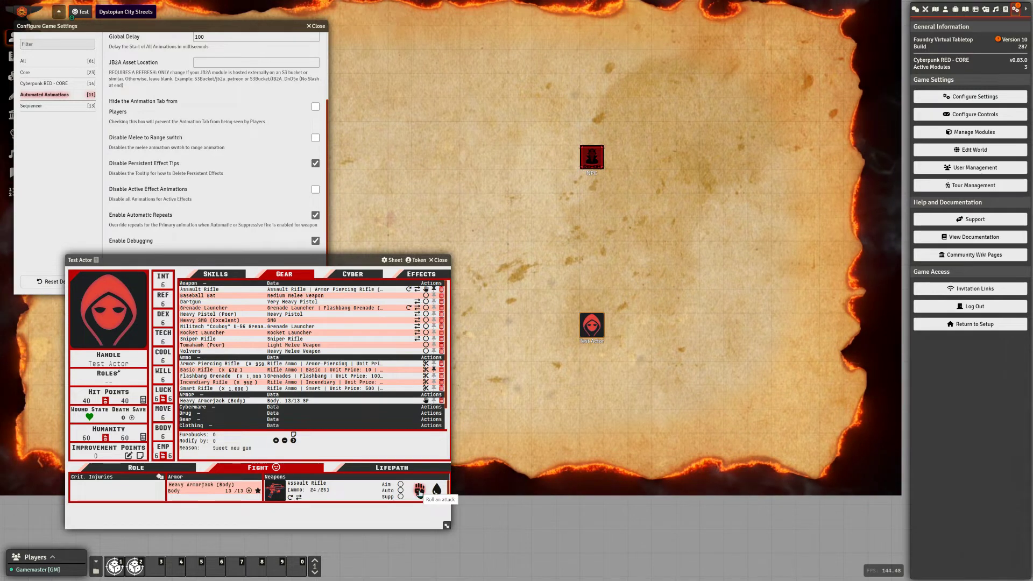
left_click(420, 491)
left_click(550, 326)
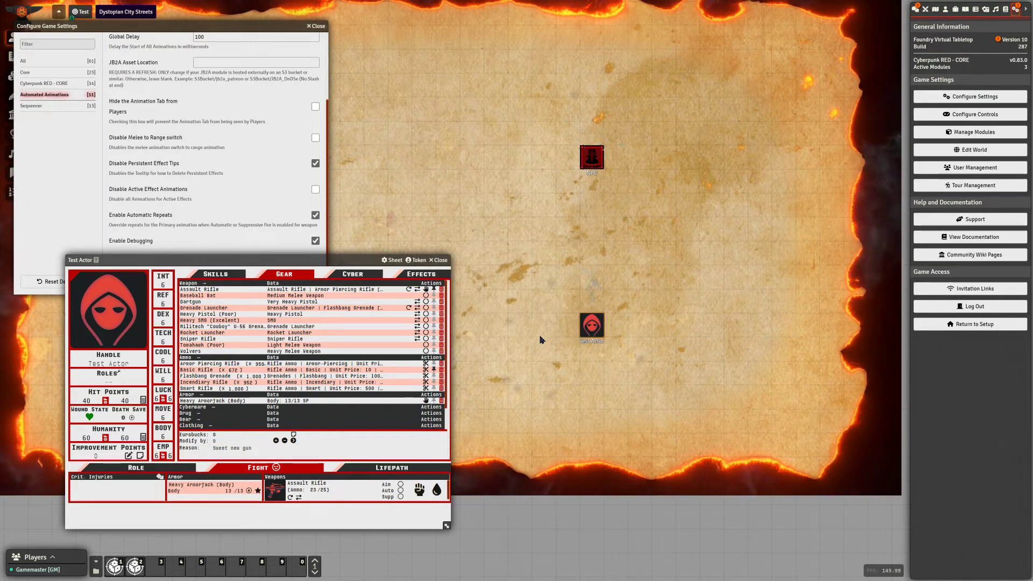
left_click(420, 491)
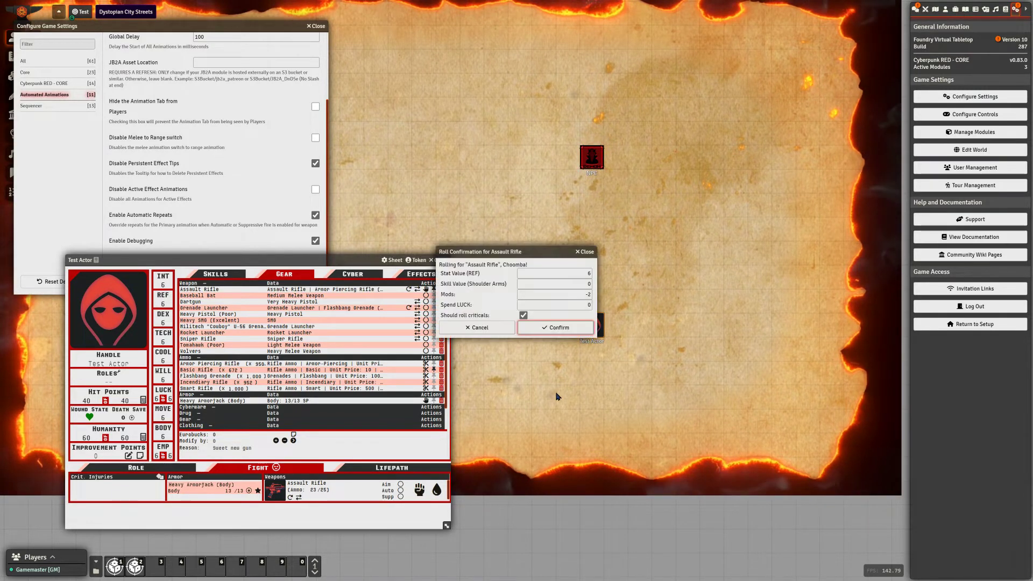
left_click(554, 327)
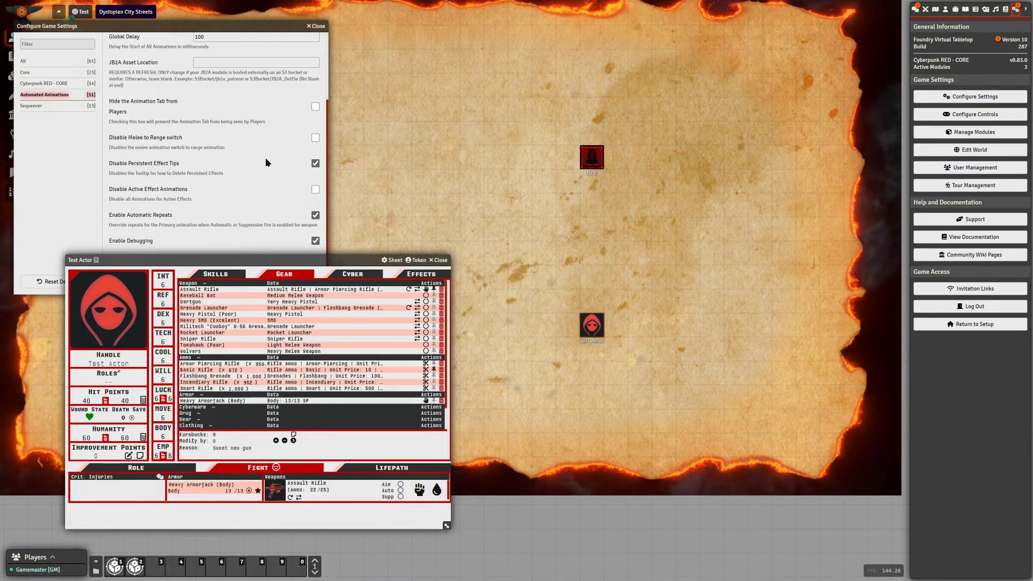
left_click_drag(161, 26, 163, 7)
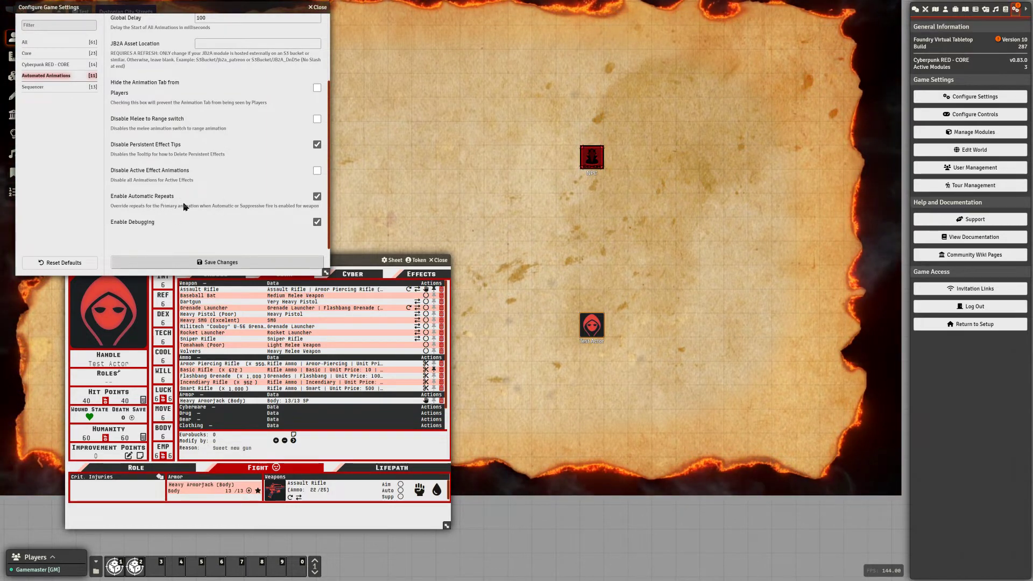
Change the assault rifle's fire mode and fire a first attack at the NPC token.
left_click(401, 496)
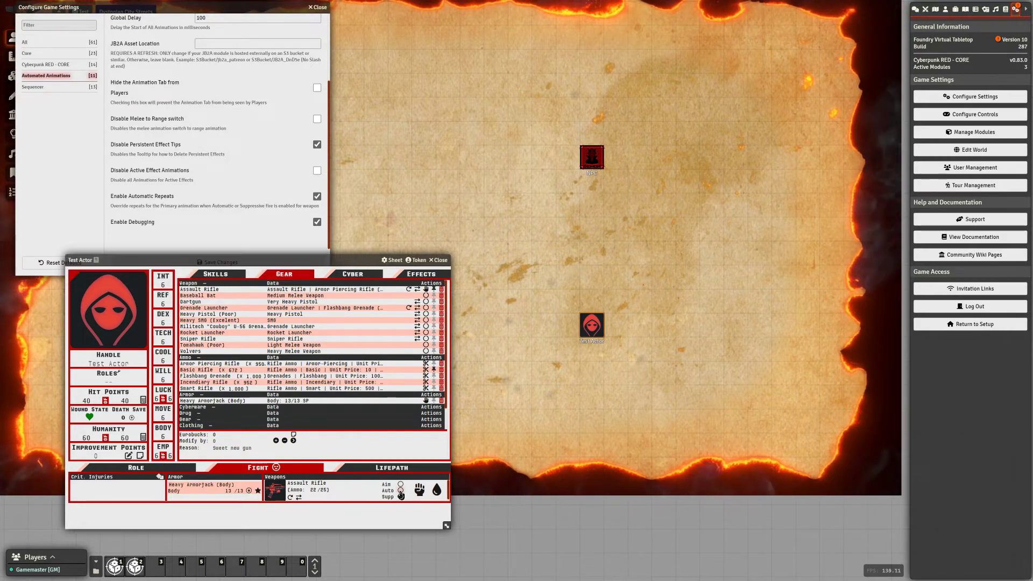
left_click(401, 496)
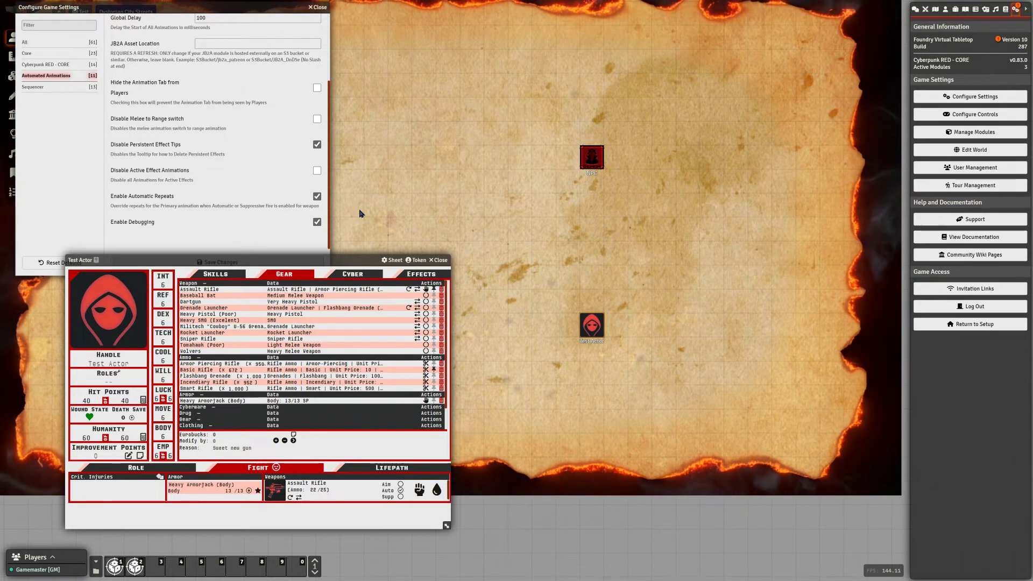
left_click(419, 489)
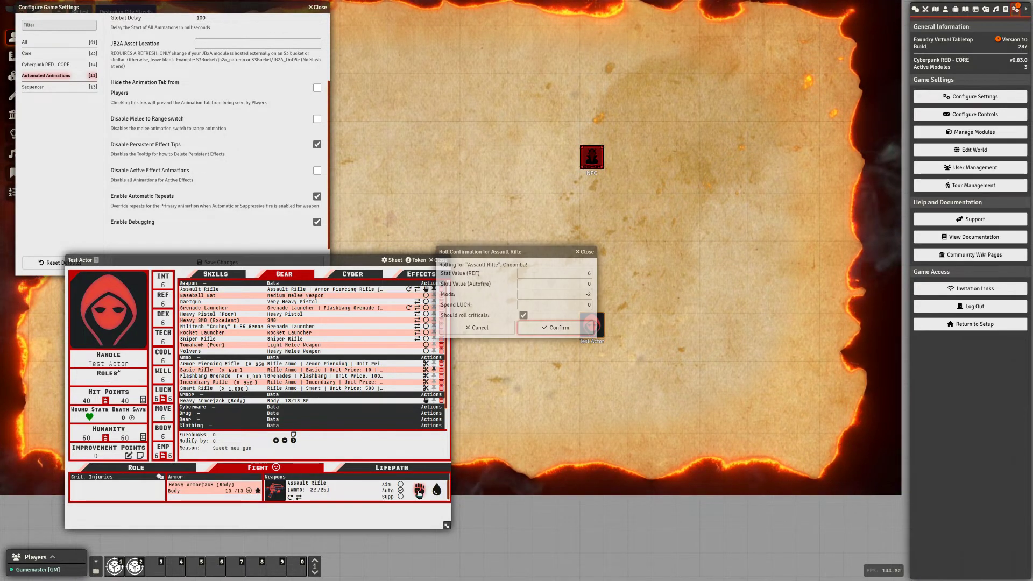
left_click(541, 327)
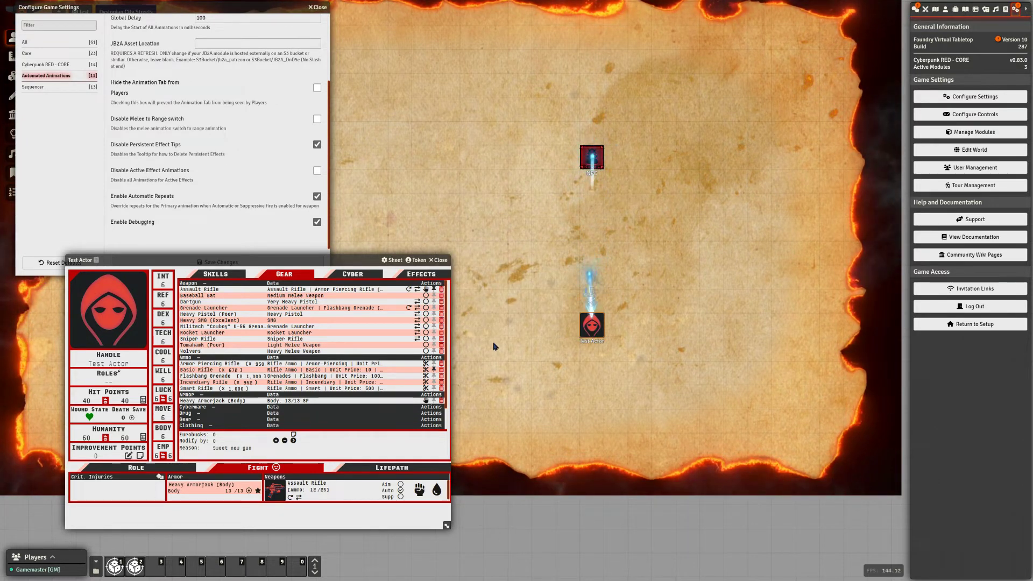
Fire a second assault rifle attack in suppressive mode, leaving 2/25 rounds.
left_click(401, 497)
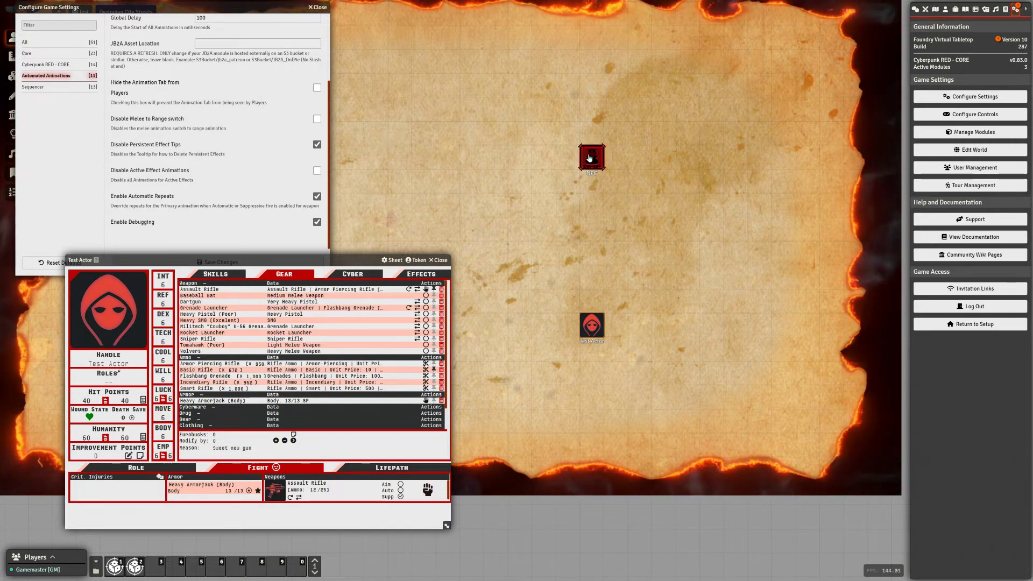
left_click(428, 490)
left_click(548, 329)
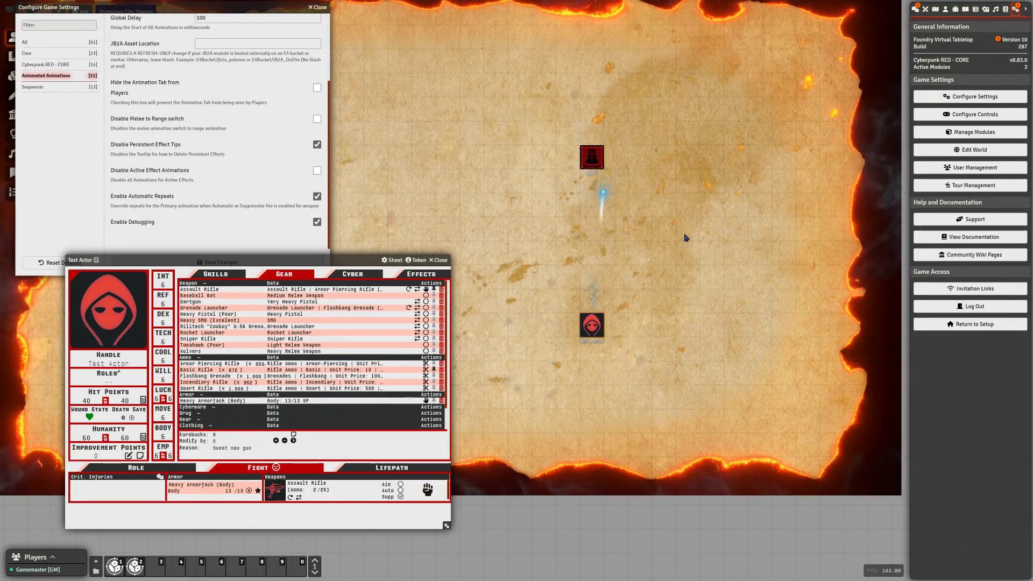
left_click_drag(332, 259, 630, 176)
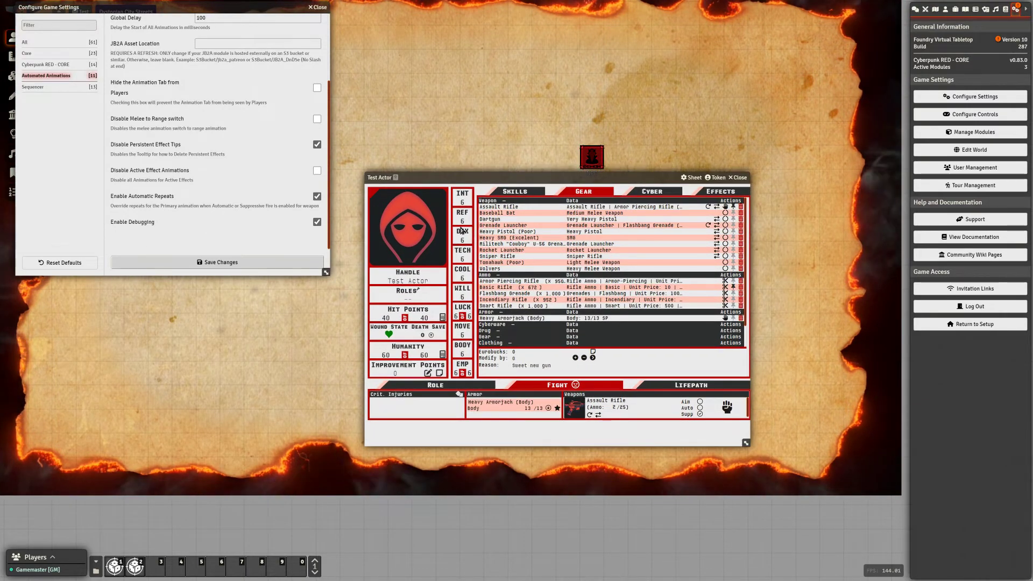
Reopen the A-A Automatic Recognition Menu through Configure Auto Recognition, showing its Range entries.
scroll(240, 181, "up", 3)
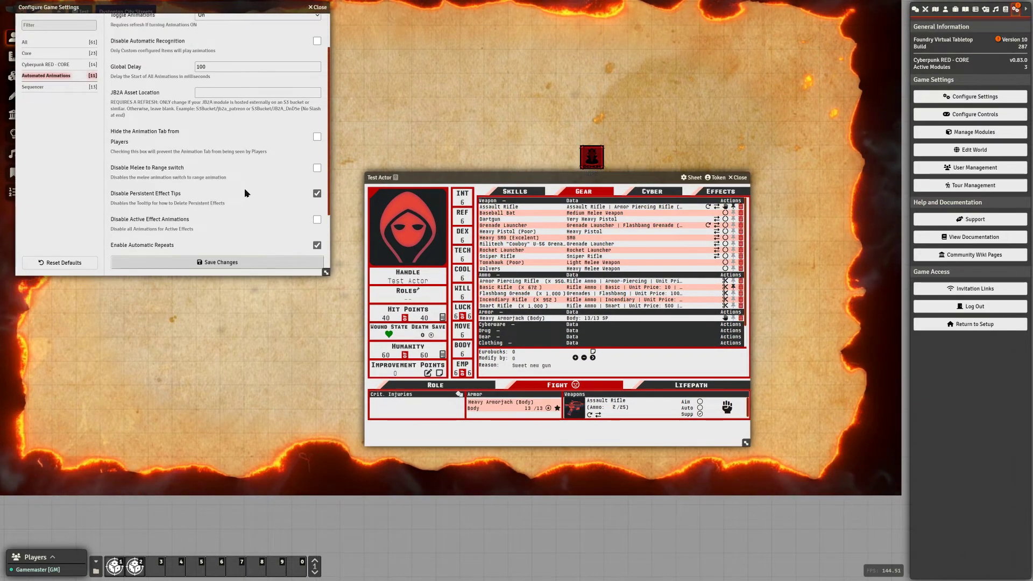
left_click_drag(237, 7, 258, 141)
left_click(258, 160)
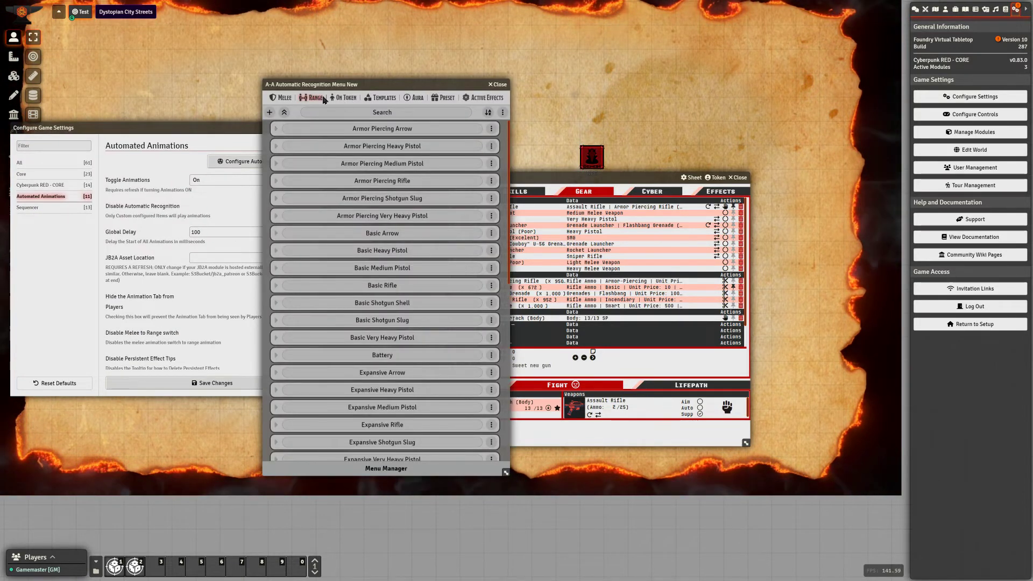
left_click_drag(383, 83, 319, 65)
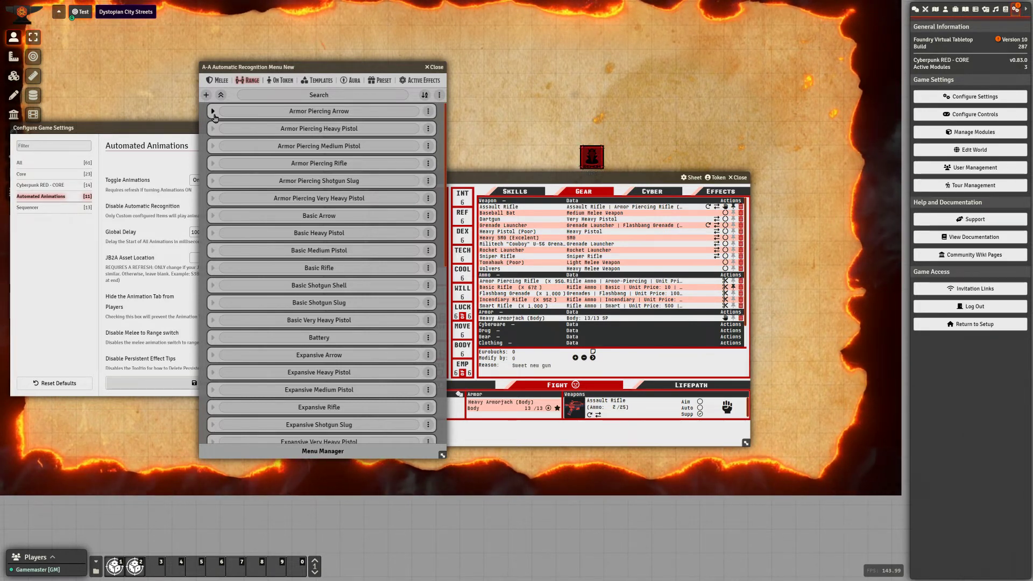
Expand the Basic Rifle entry in the Range list.
scroll(302, 251, "down", 10)
scroll(302, 251, "up", 10)
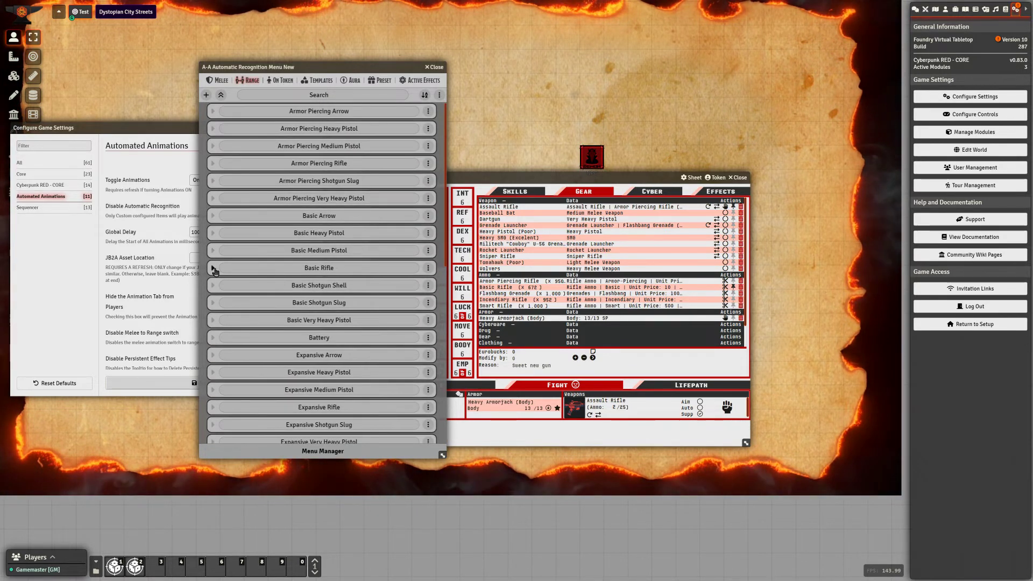
left_click(213, 268)
scroll(362, 105, "down", 2)
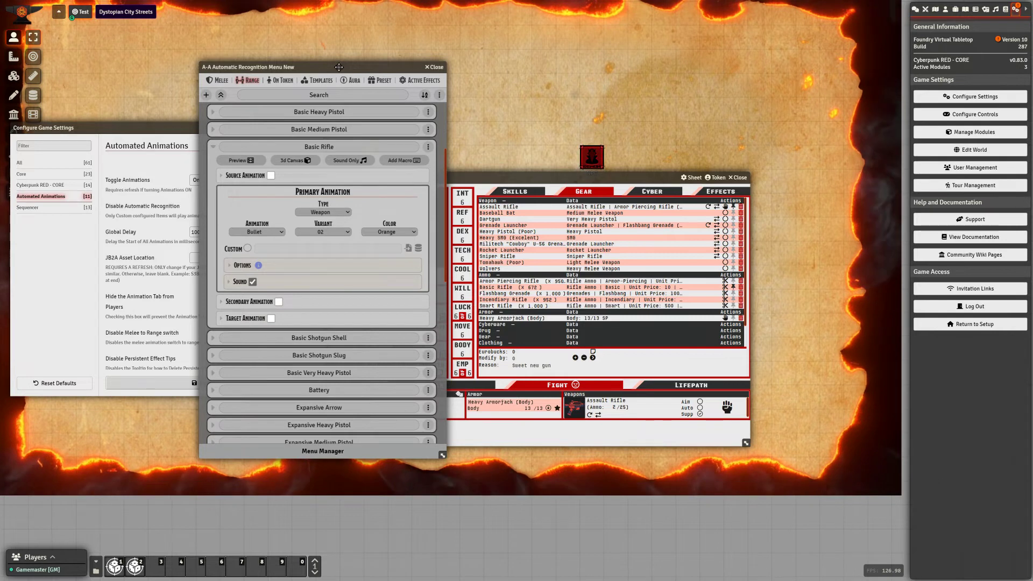
left_click_drag(339, 66, 259, 70)
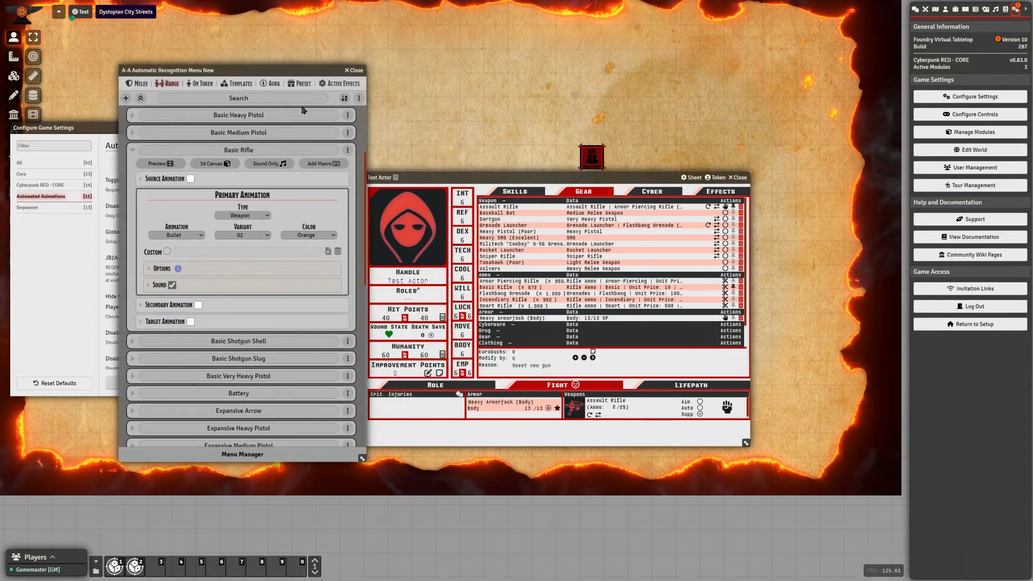
Reload the assault rifle with Basic Rifle ammo to 25/25.
left_click(597, 415)
key("Return")
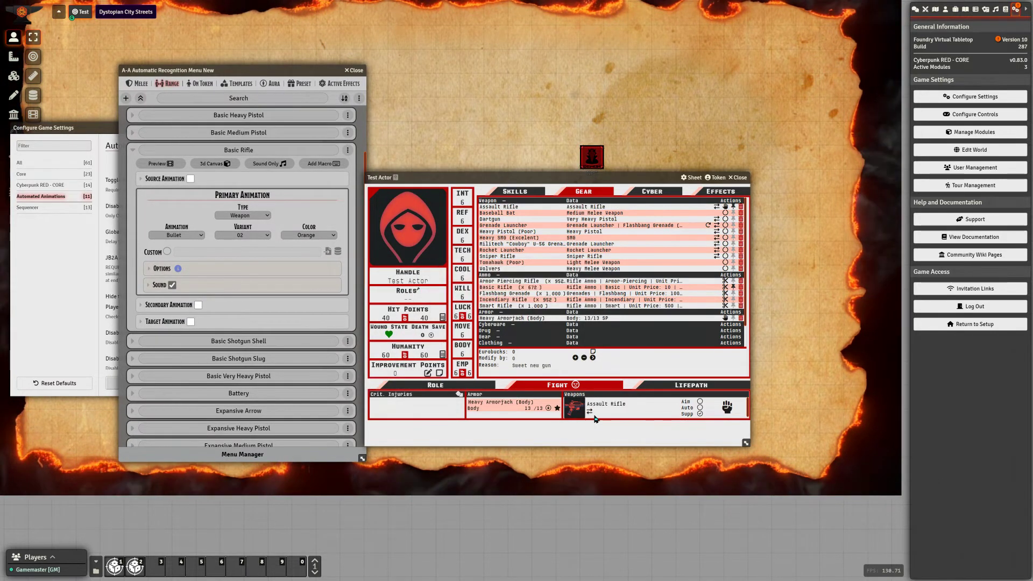
left_click(589, 415)
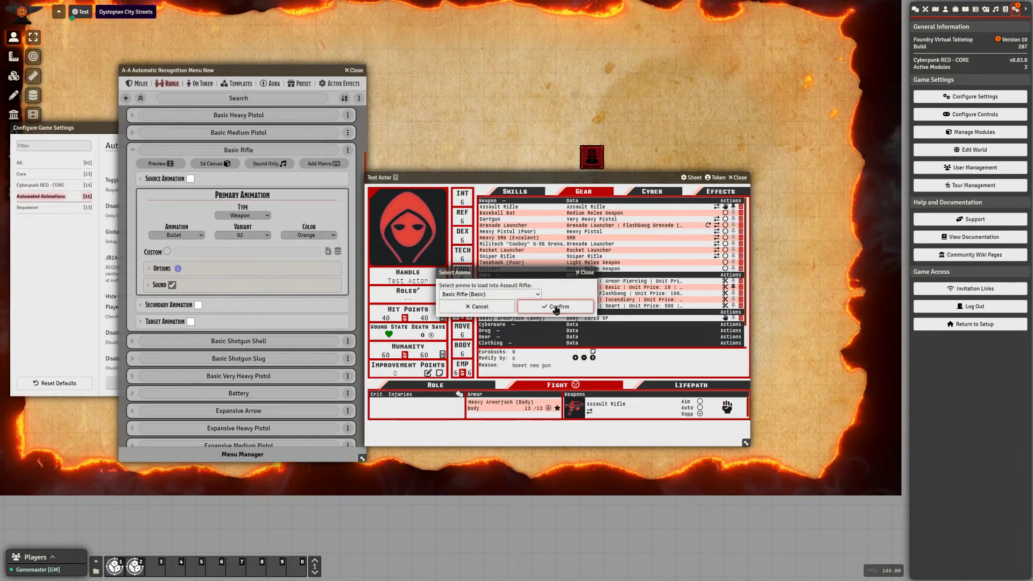
left_click(553, 306)
Show the Basic Rifle primary animation's options and select its Repeat fields for editing.
left_click(238, 273)
left_click_drag(455, 179, 552, 182)
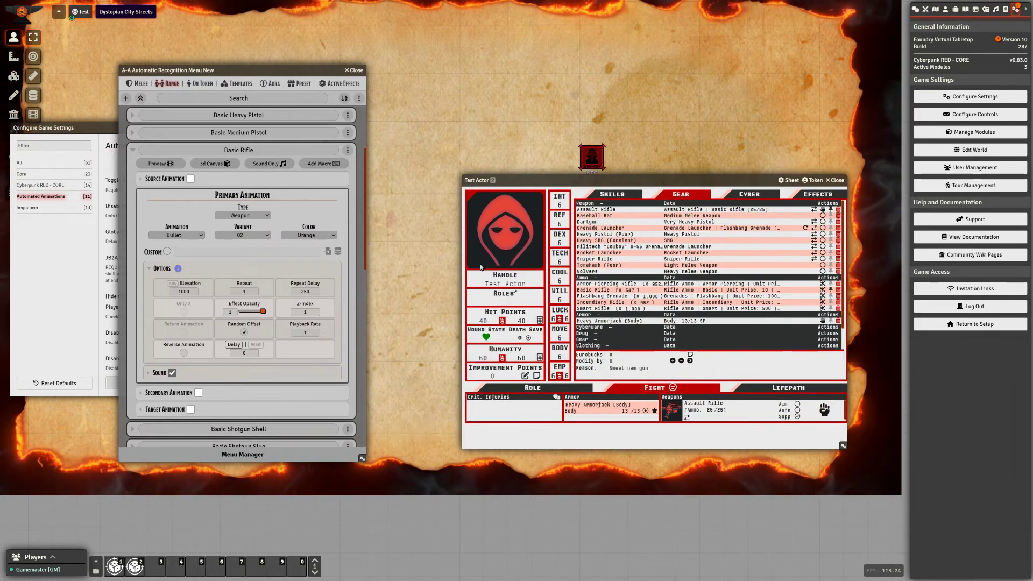
left_click(301, 291)
left_click(251, 292)
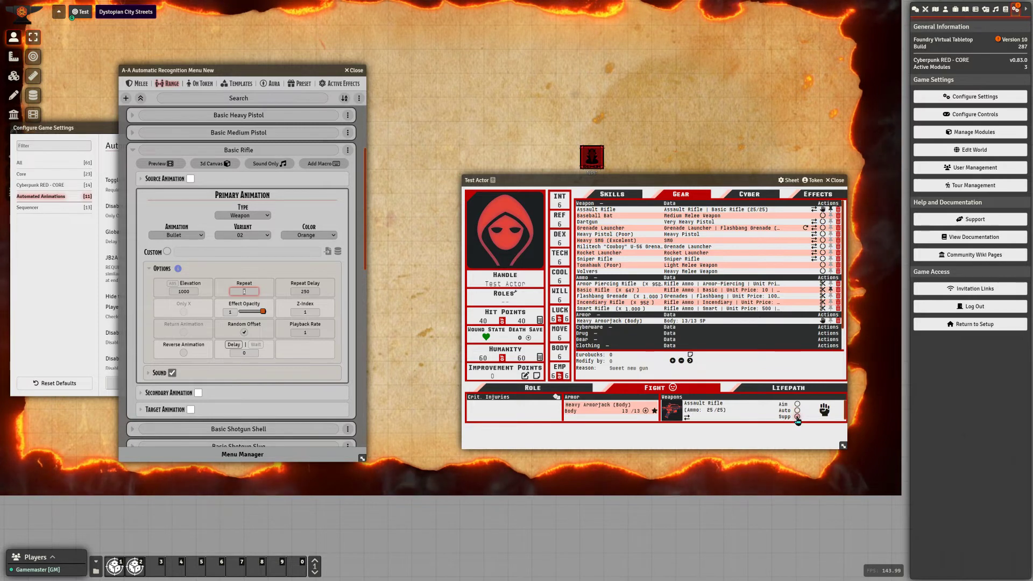
Lower the Basic Rifle animation's and sound's Repeat Delay from 250 to 75.
key("Tab")
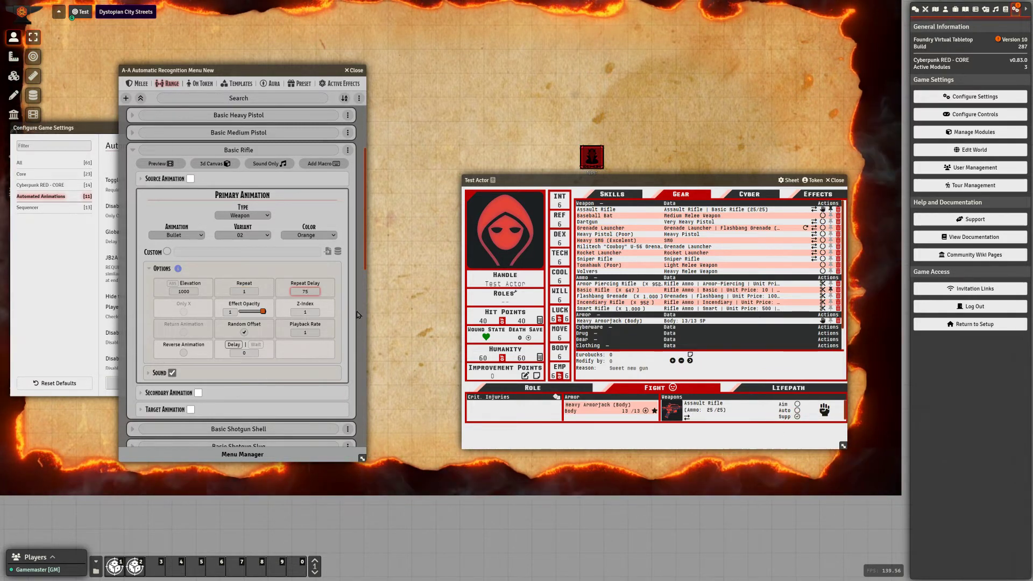
left_click(280, 368)
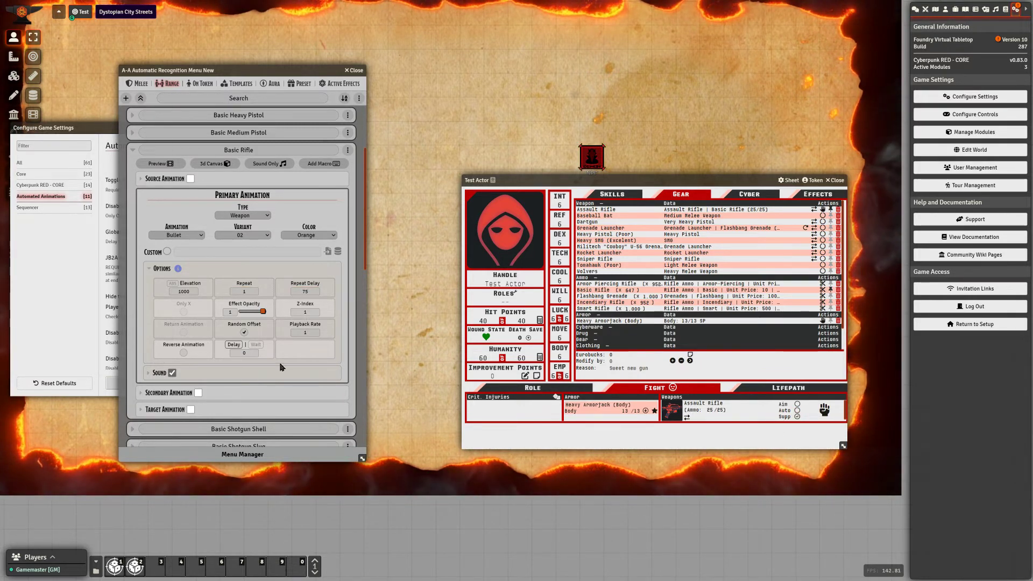
left_click(245, 373)
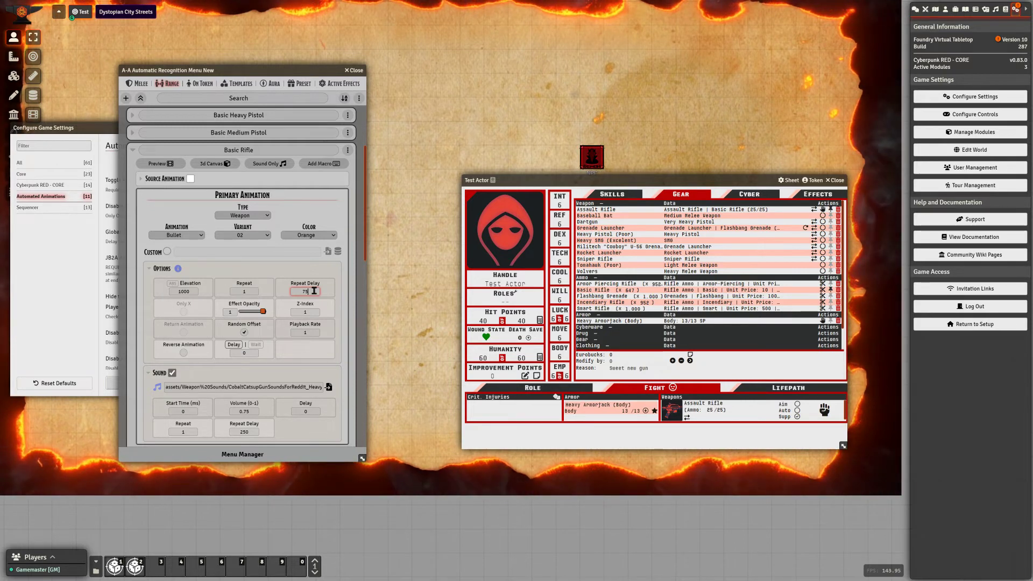
scroll(340, 333, "down", 1)
left_click_drag(251, 392, 222, 392)
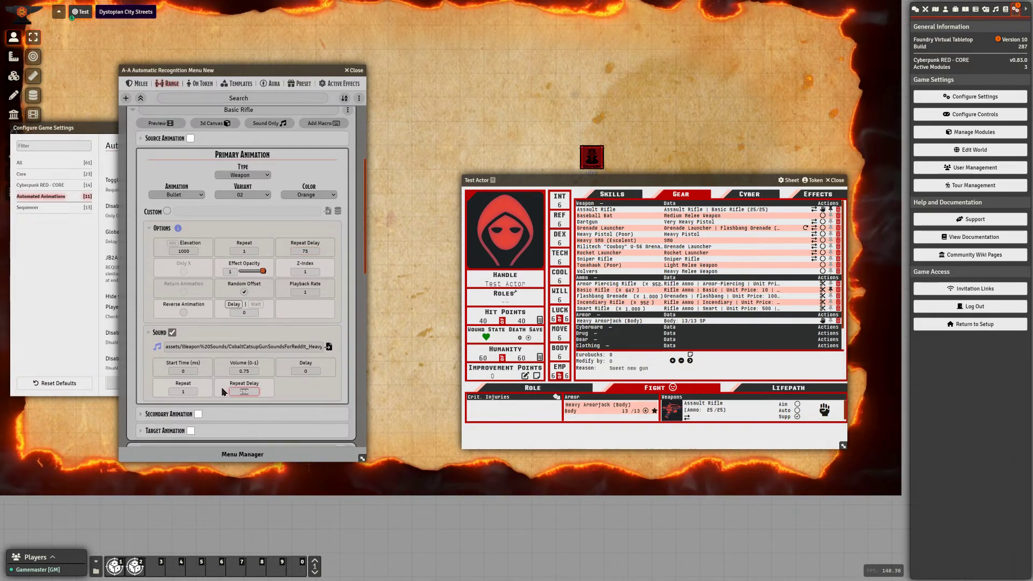
key("Tab")
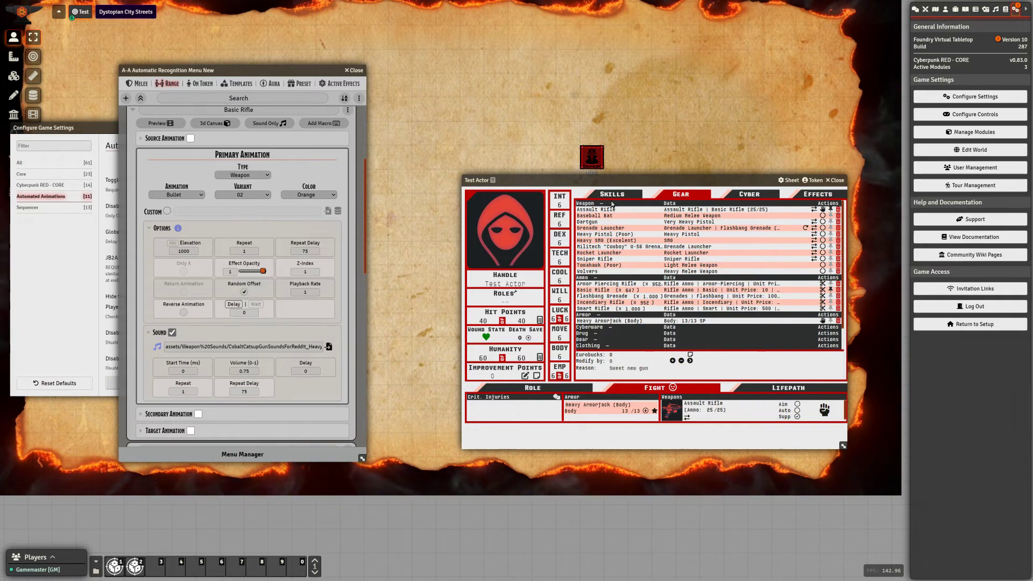
left_click_drag(605, 178, 168, 165)
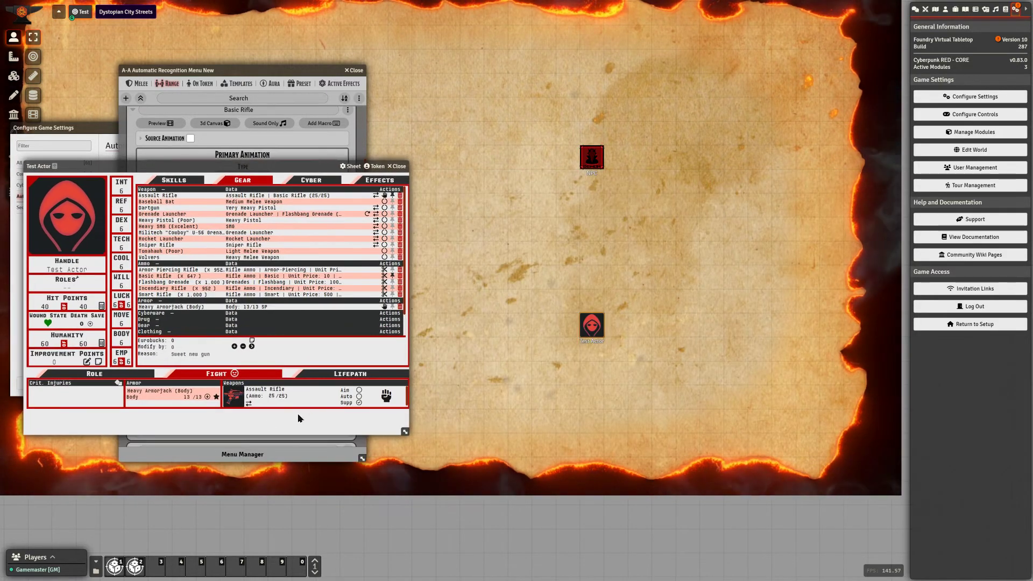
Fire an autofire assault rifle burst at the NPC token, dropping ammo to 5/25.
left_click(387, 400)
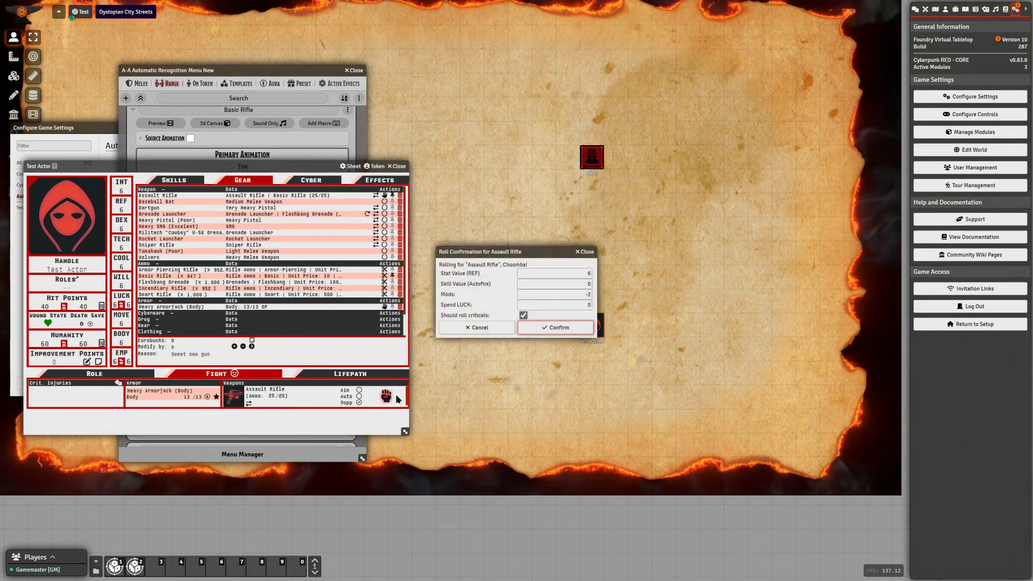
left_click(556, 327)
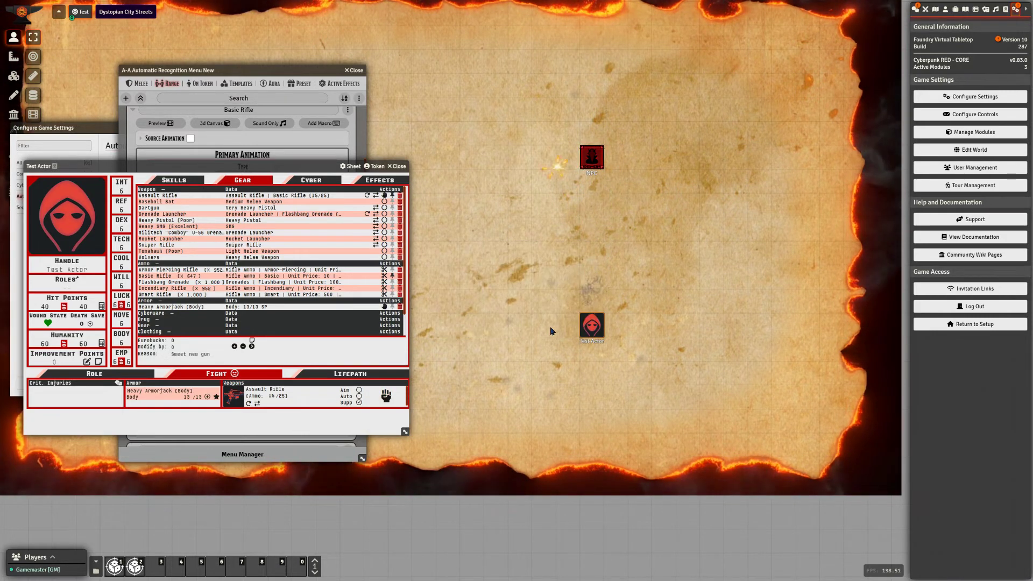
left_click(385, 396)
left_click(484, 328)
left_click(386, 397)
left_click(555, 327)
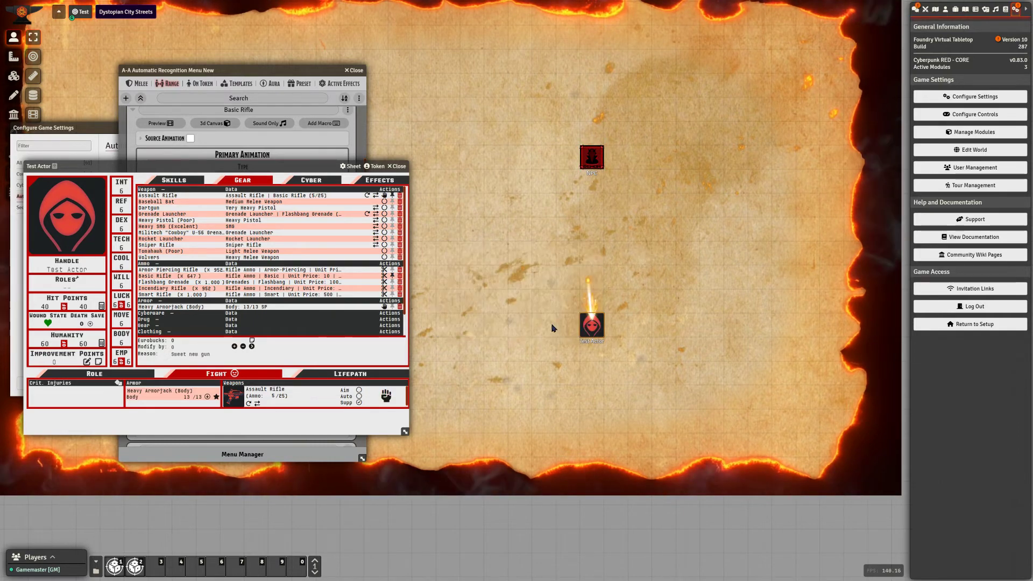
Move the character sheet right and collapse the Basic Rifle animation entry.
left_click_drag(242, 171, 584, 133)
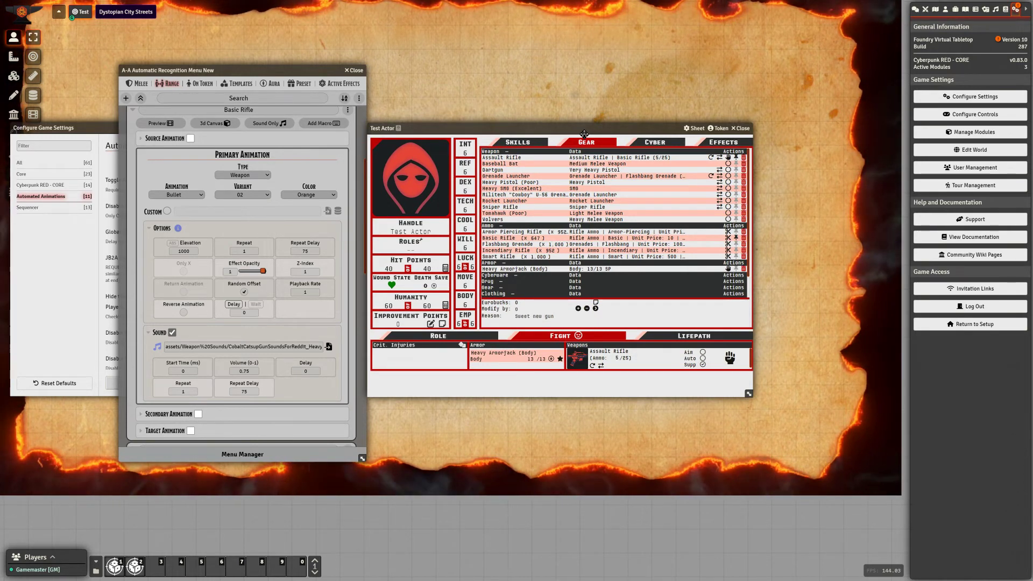
left_click_drag(568, 127, 611, 133)
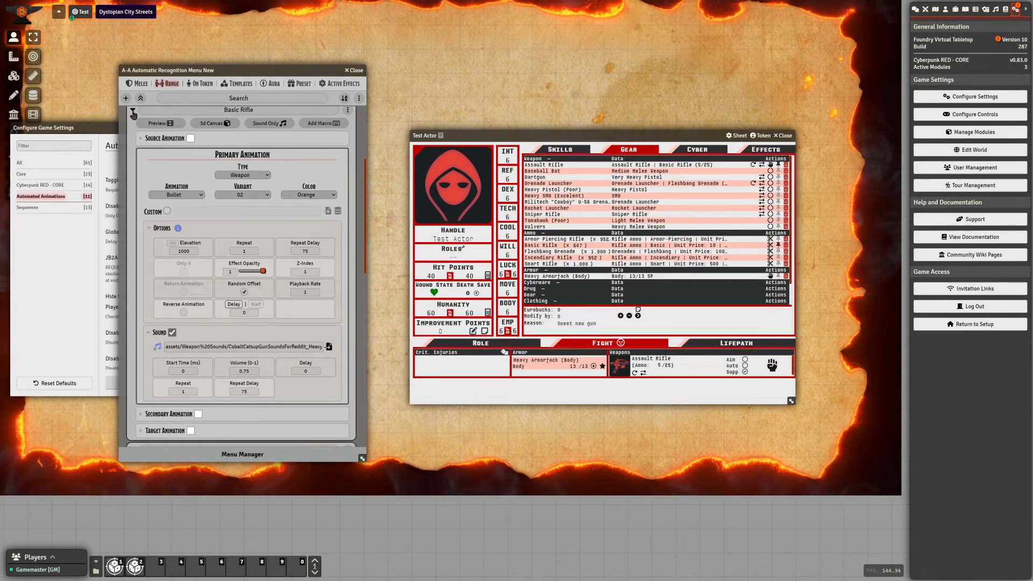
left_click(237, 109)
Show the grenade and rocket presets and equip the Grenade Launcher.
left_click(304, 84)
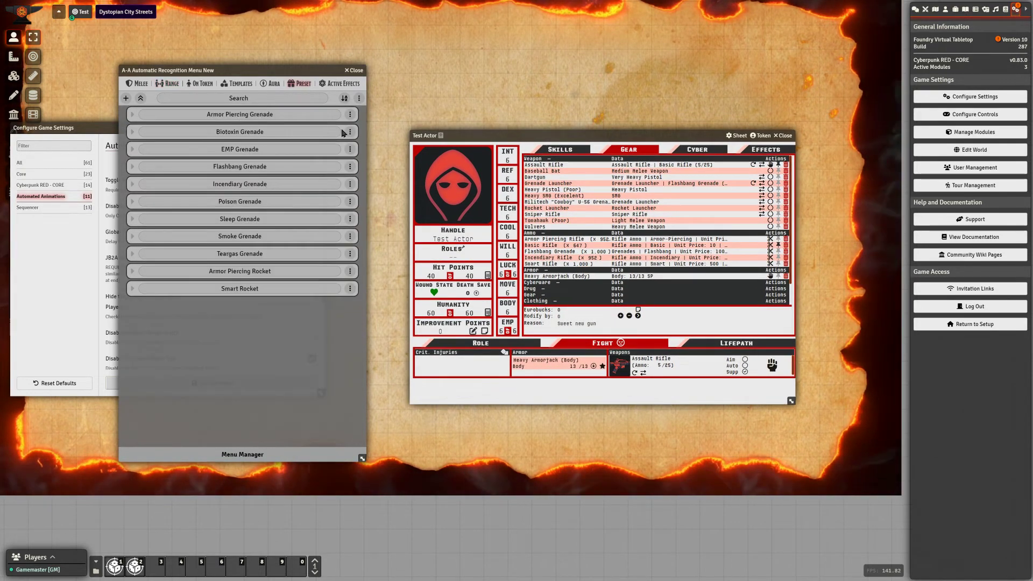
left_click(554, 184)
left_click(623, 207)
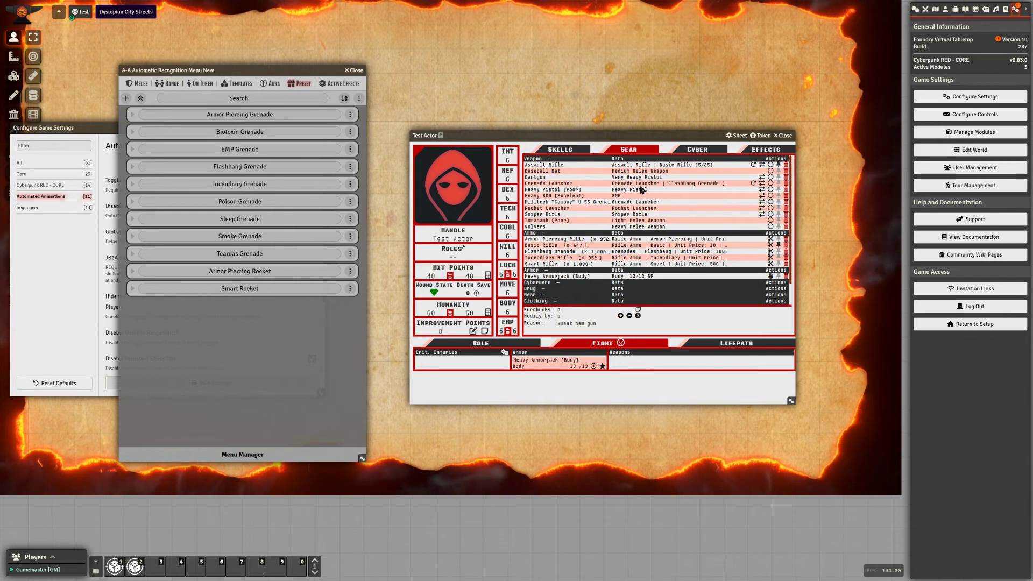
left_click(770, 184)
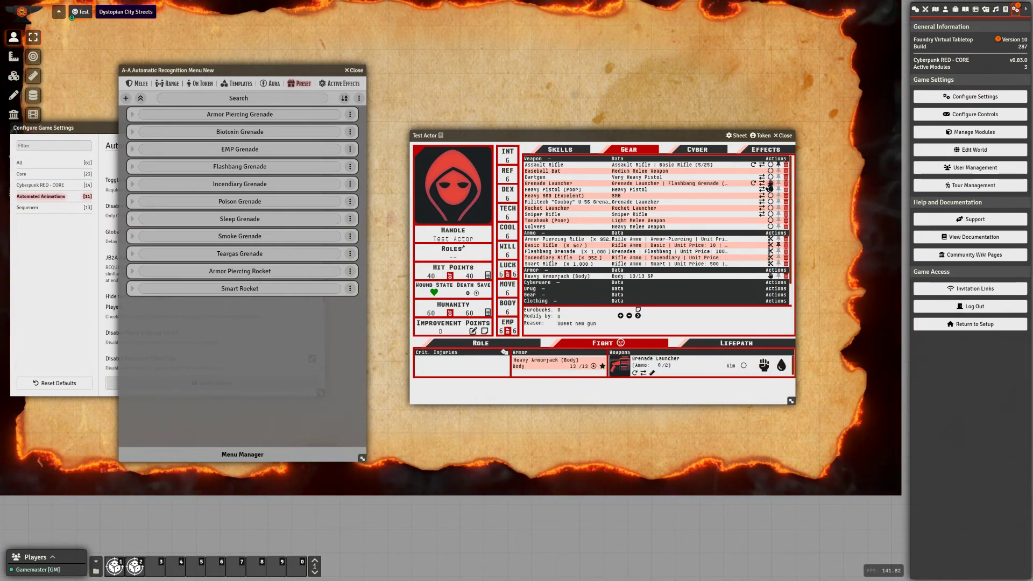
Load the Grenade Launcher with Flashbang Grenade ammo to 2/2.
left_click(644, 374)
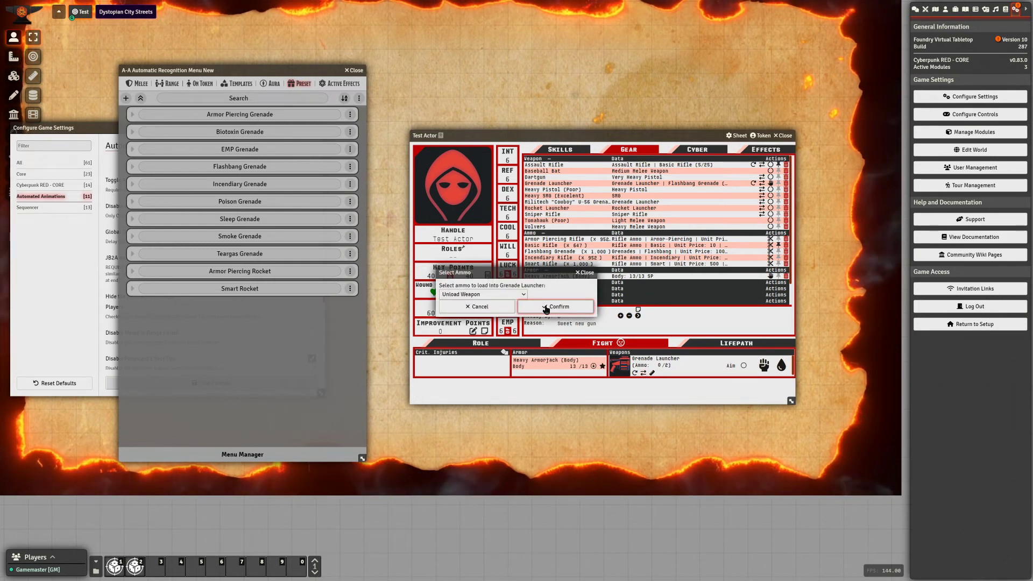
left_click(545, 307)
left_click(636, 370)
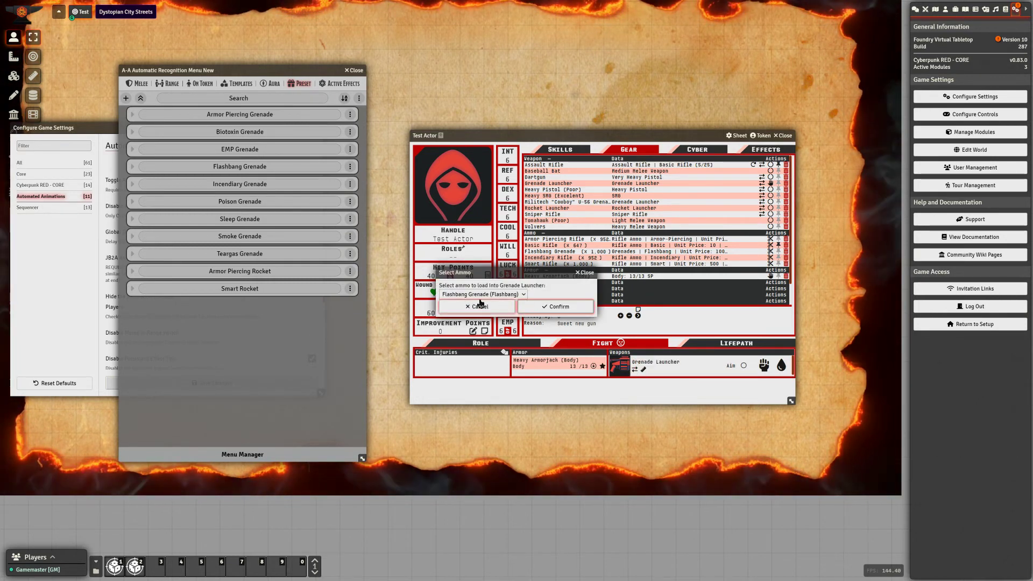
left_click(541, 308)
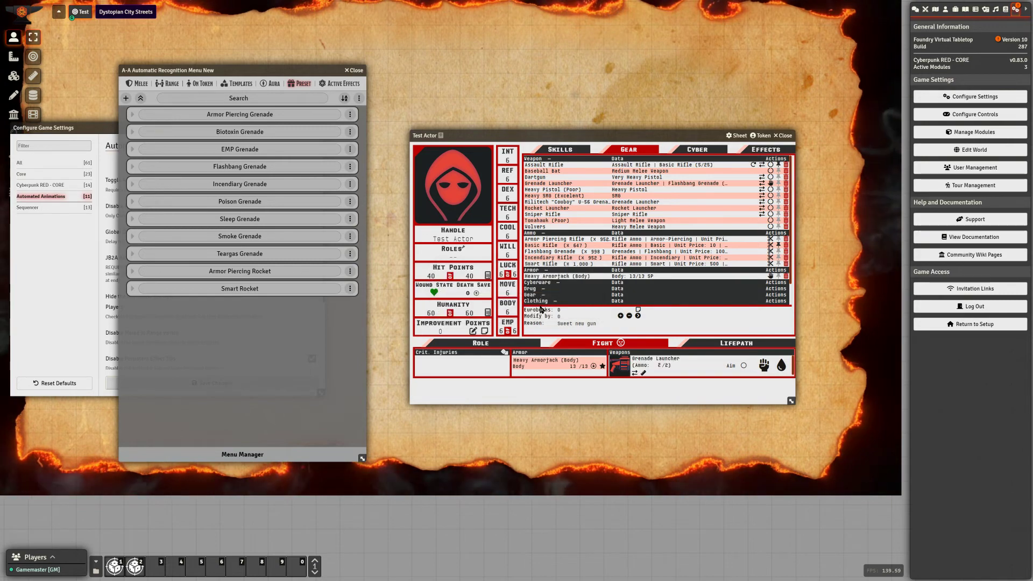
triple_click(216, 171)
Delete the leftover Item Name preset from the grenade presets.
left_click_drag(569, 134, 319, 223)
left_click_drag(294, 70, 221, 22)
left_click(60, 67)
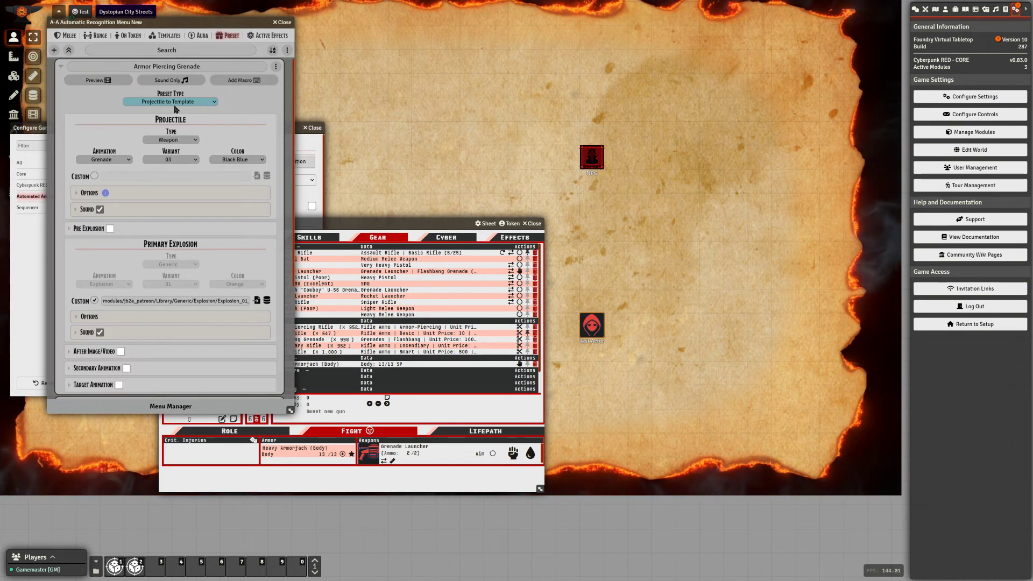
left_click(61, 66)
left_click(278, 258)
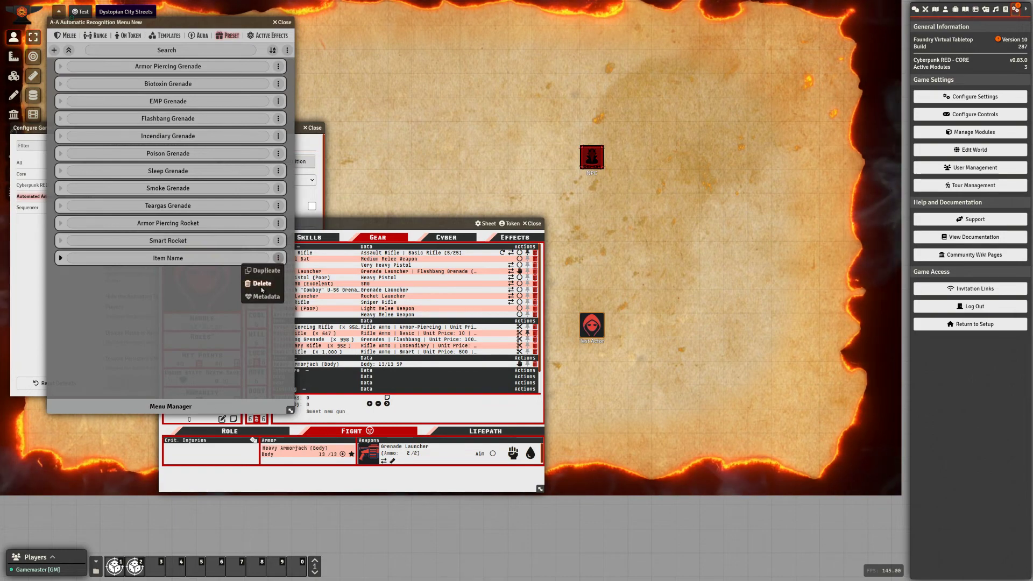
left_click(262, 283)
left_click(512, 303)
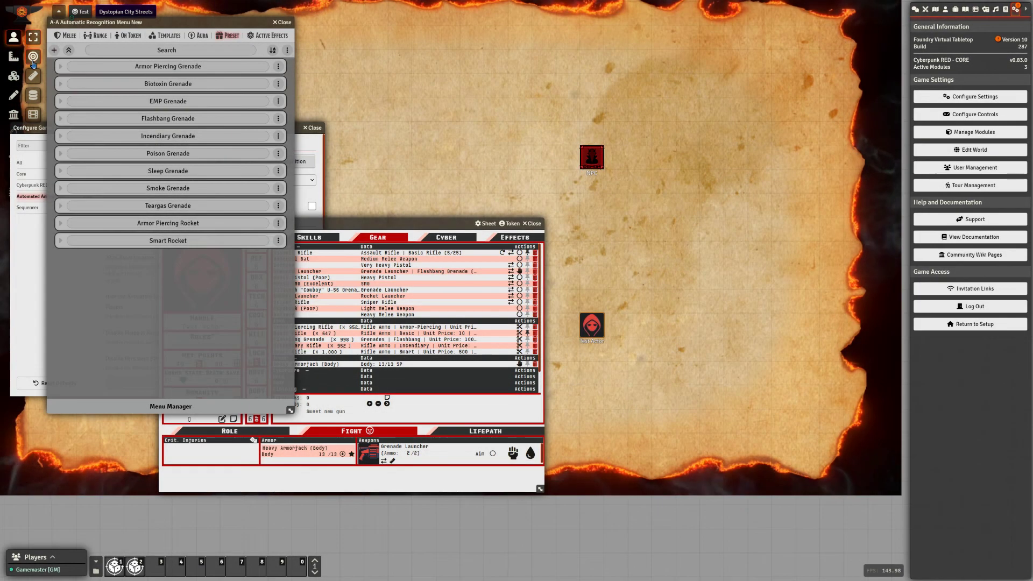
left_click(14, 56)
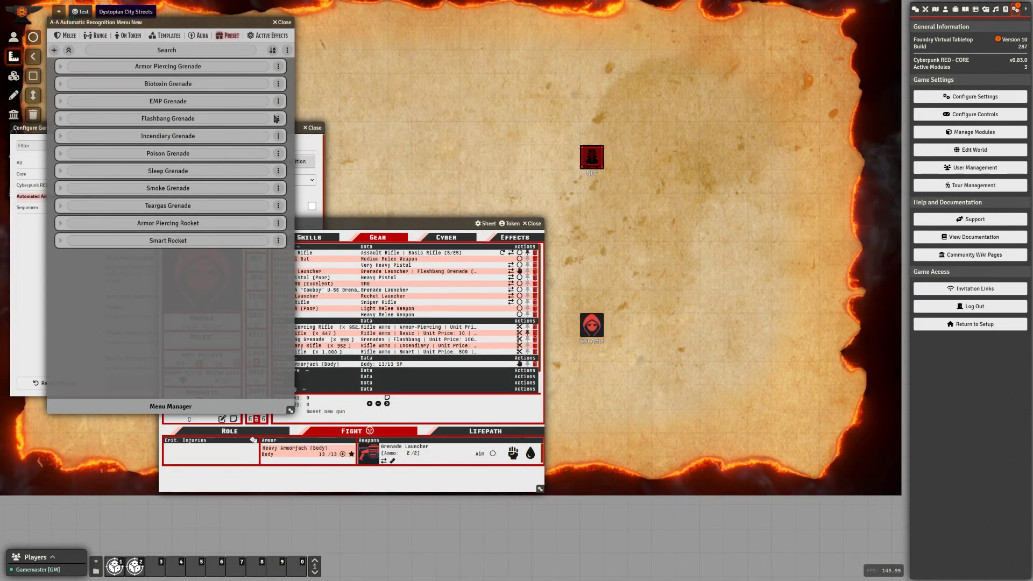
Place a 9.8 m circle template on the map.
left_click_drag(700, 146, 784, 222)
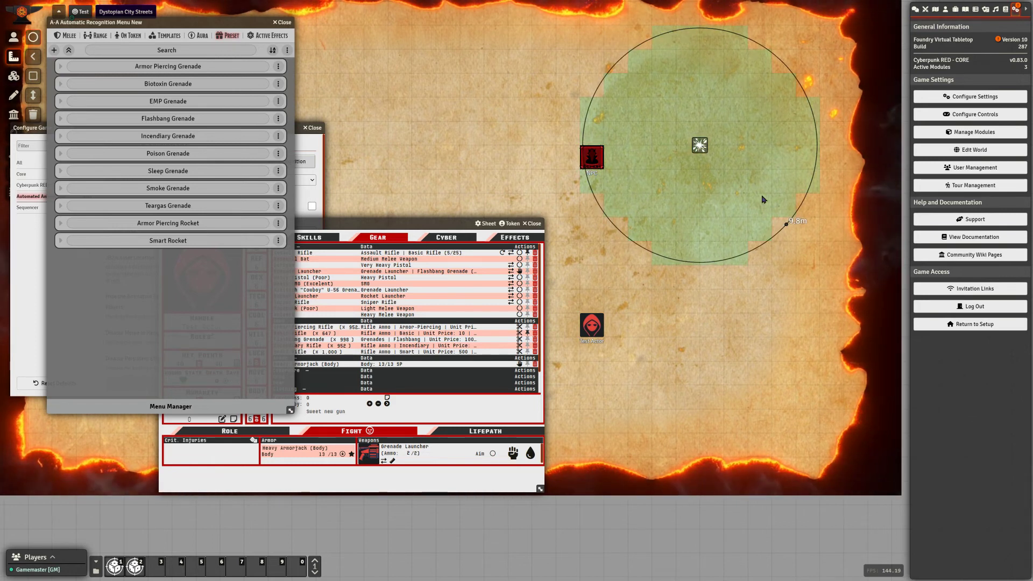
left_click_drag(700, 149, 724, 161)
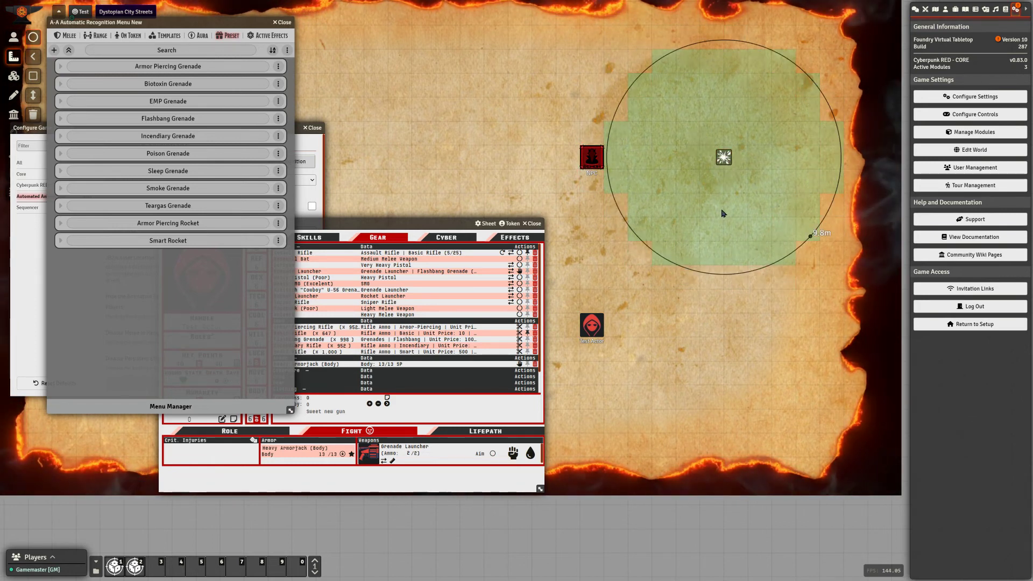
left_click_drag(398, 223, 377, 190)
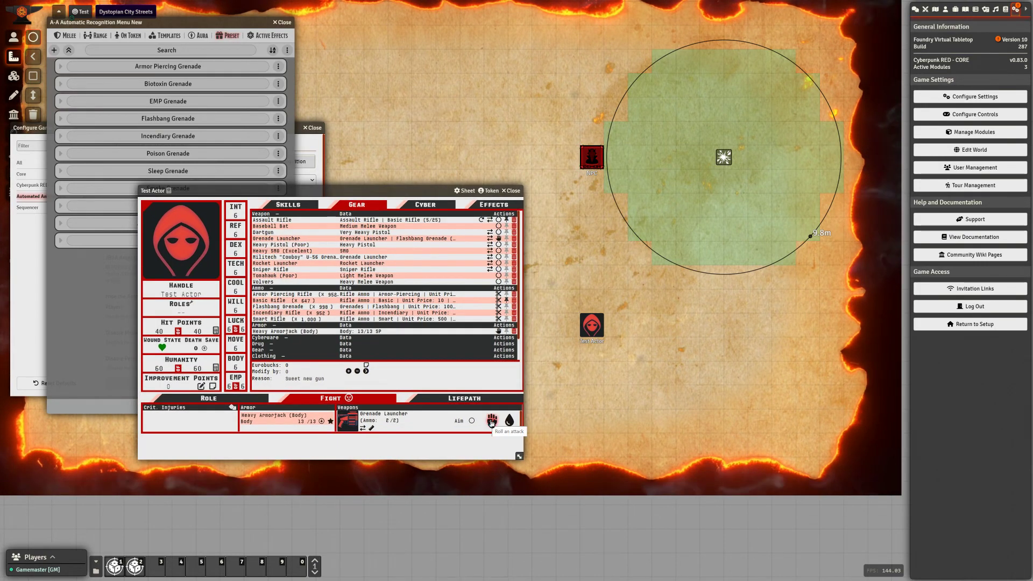
Fire a flashbang from the Grenade Launcher into the circle, leaving 1/2 ammo.
left_click(491, 421)
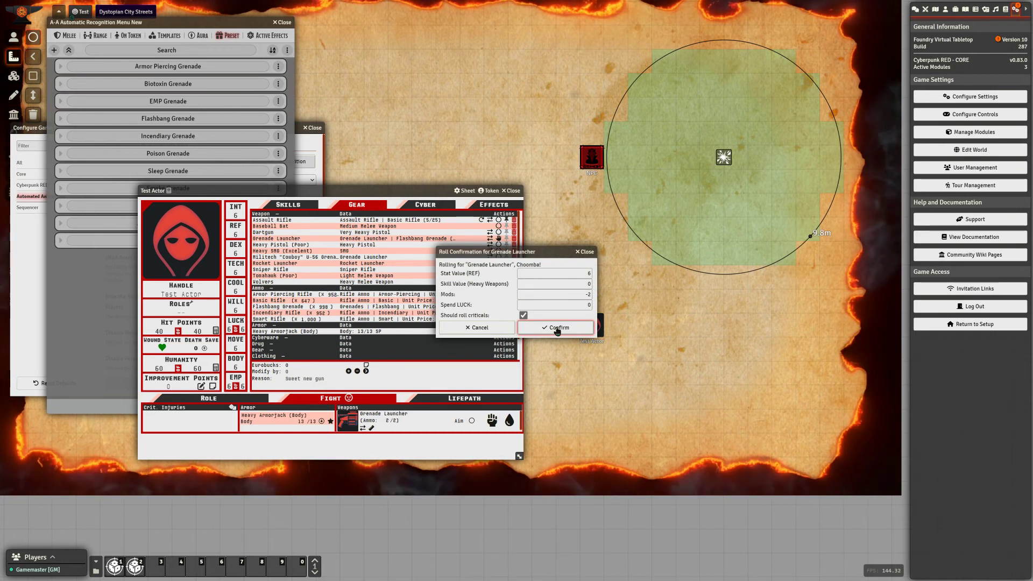
left_click(556, 330)
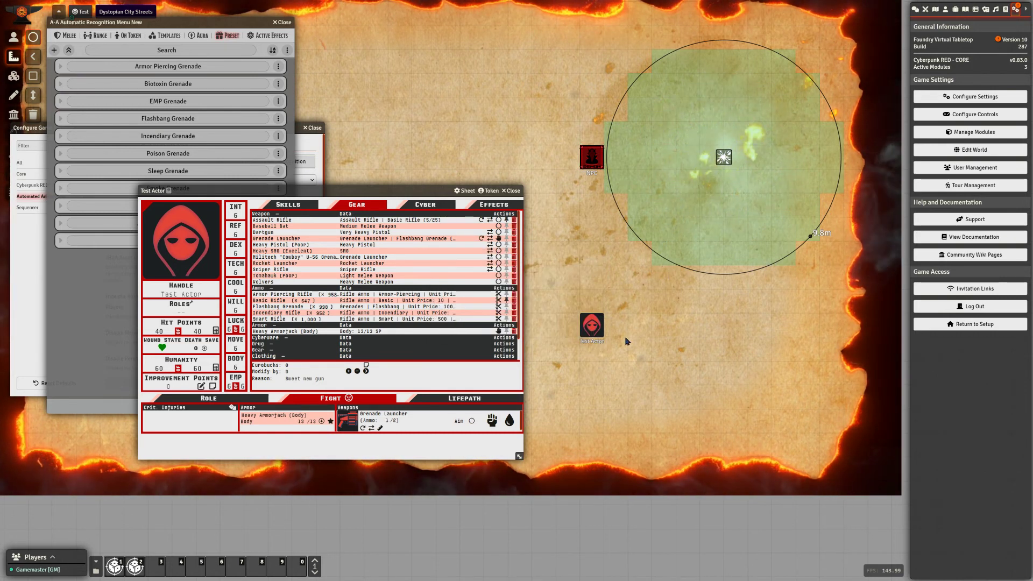
left_click(243, 171)
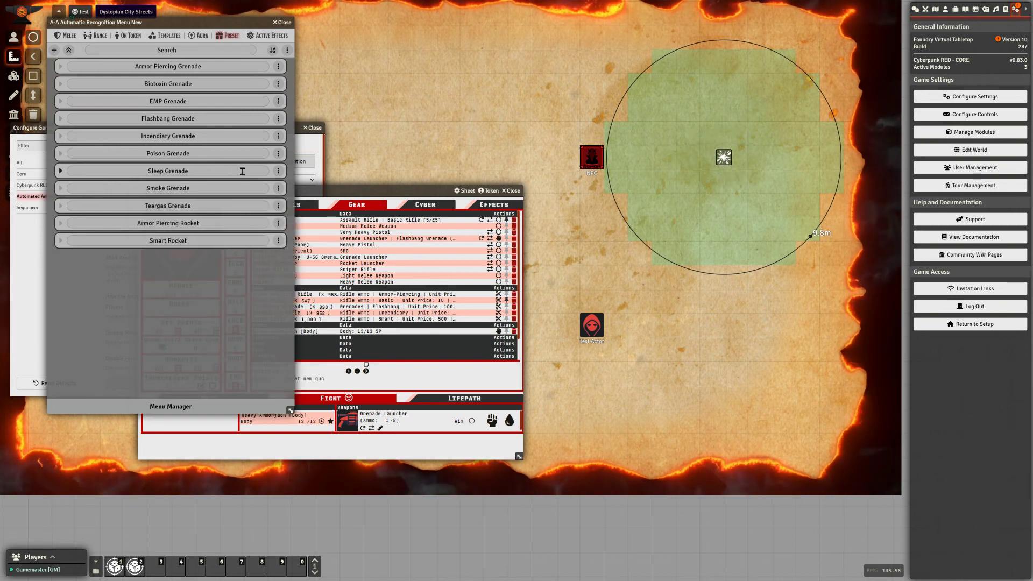
Expand the Flashbang Grenade preset and show its Primary Explosion options.
left_click(60, 119)
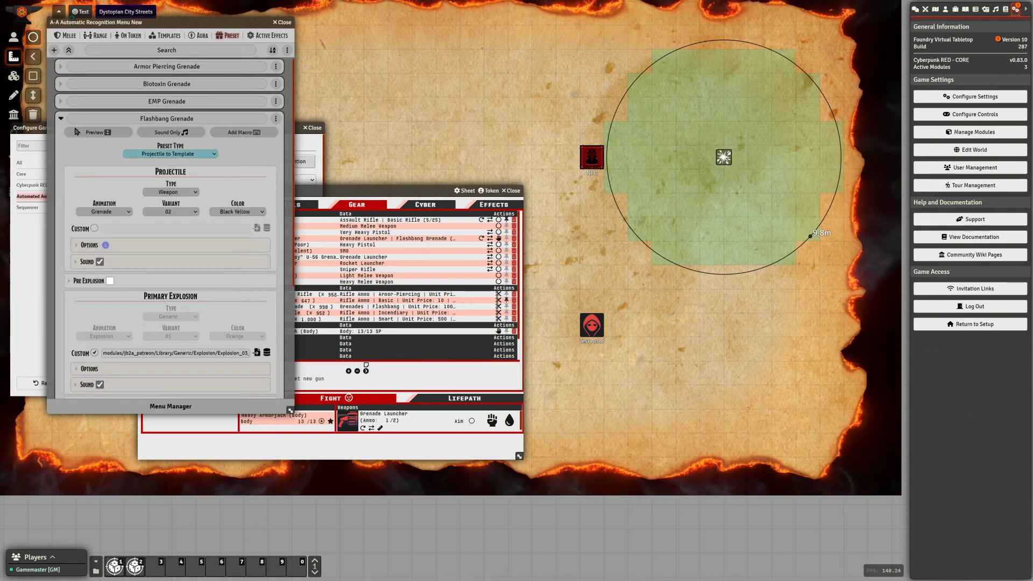
scroll(157, 239, "down", 3)
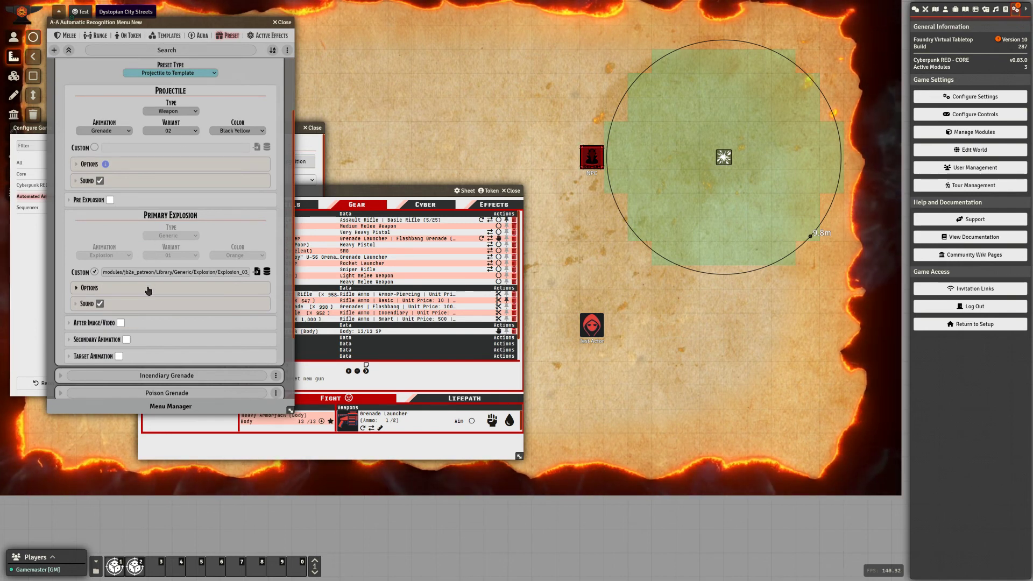
left_click(142, 289)
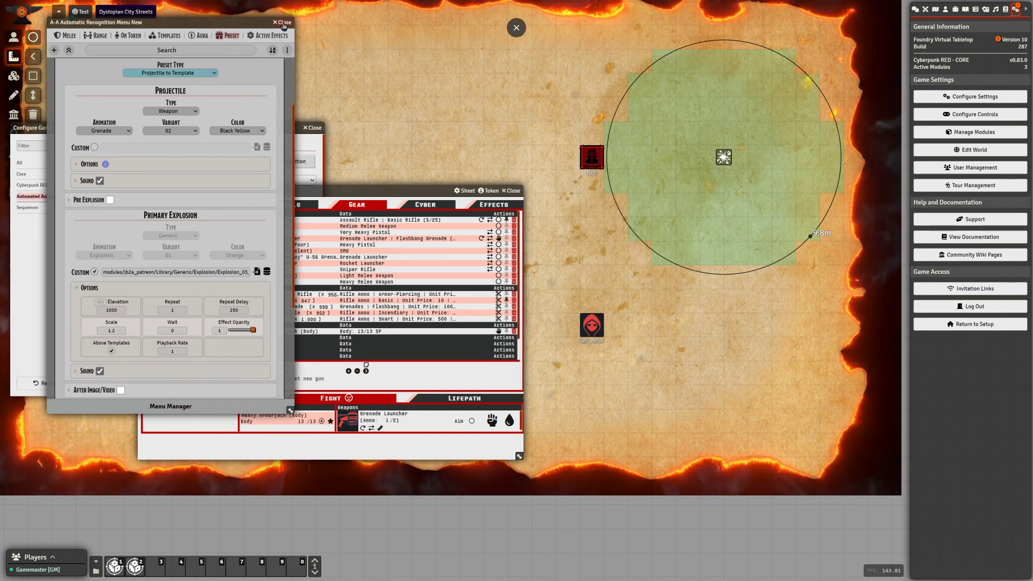
Fire the second flashbang, emptying the launcher to 0/2, and delete the circle template.
left_click(493, 422)
left_click(560, 328)
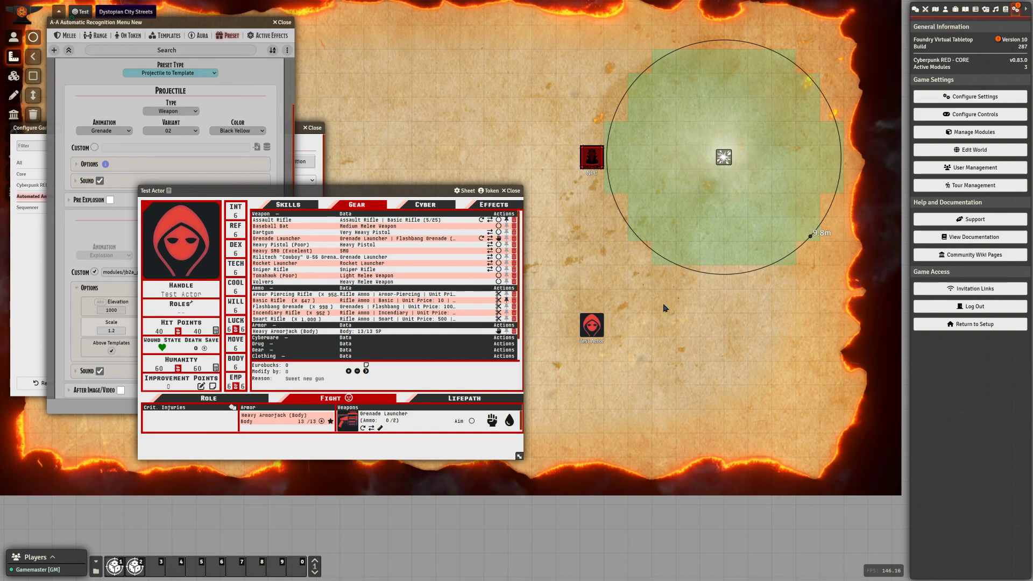
left_click(723, 156)
key("Delete")
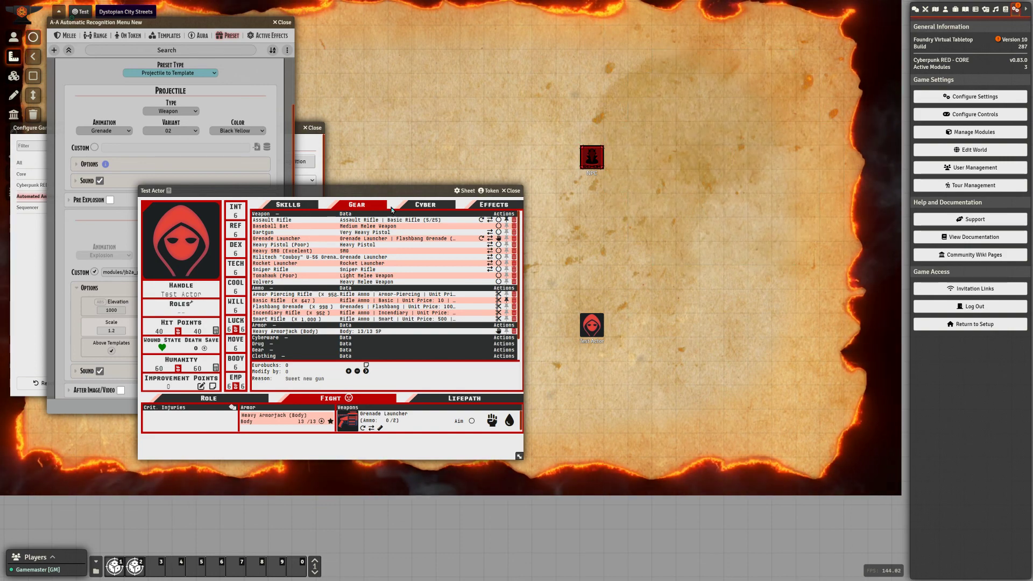
Drag the Test Actor sheet up and right, clear of the explosion settings.
left_click_drag(310, 191, 503, 151)
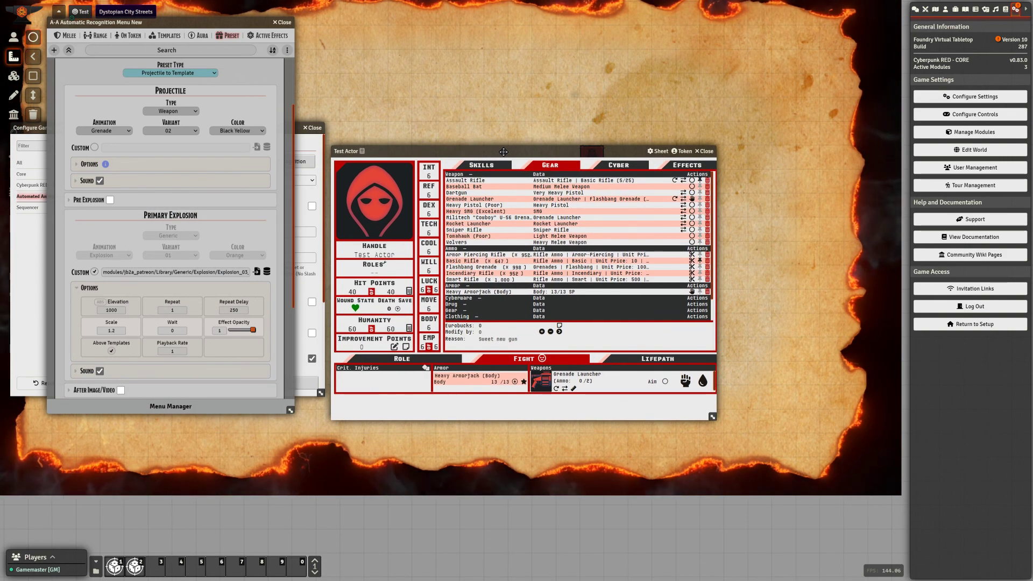